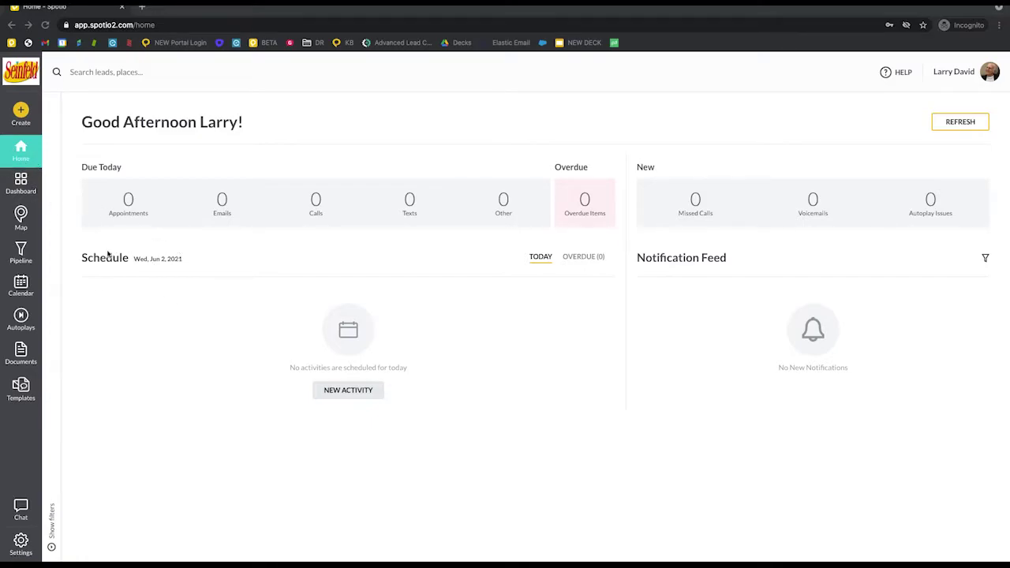
Open the leads map and shift the view slightly around Inwood
left_click(22, 220)
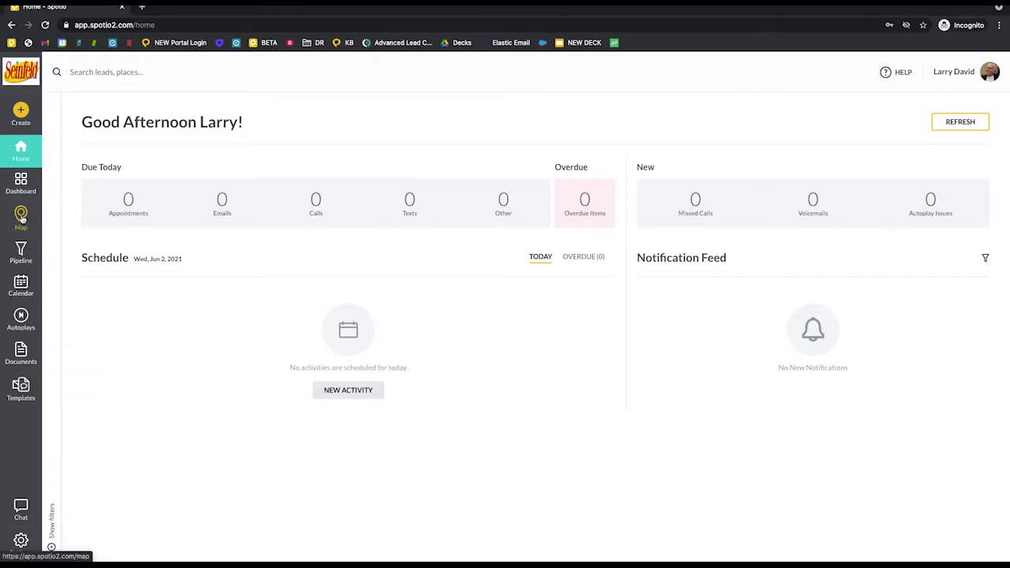
left_click(22, 219)
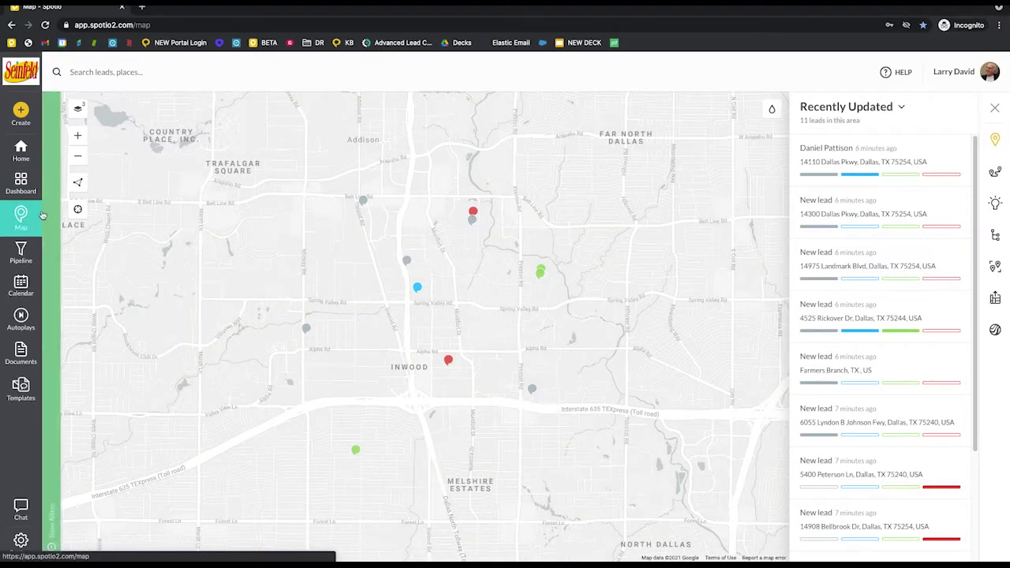
left_click_drag(430, 339, 398, 338)
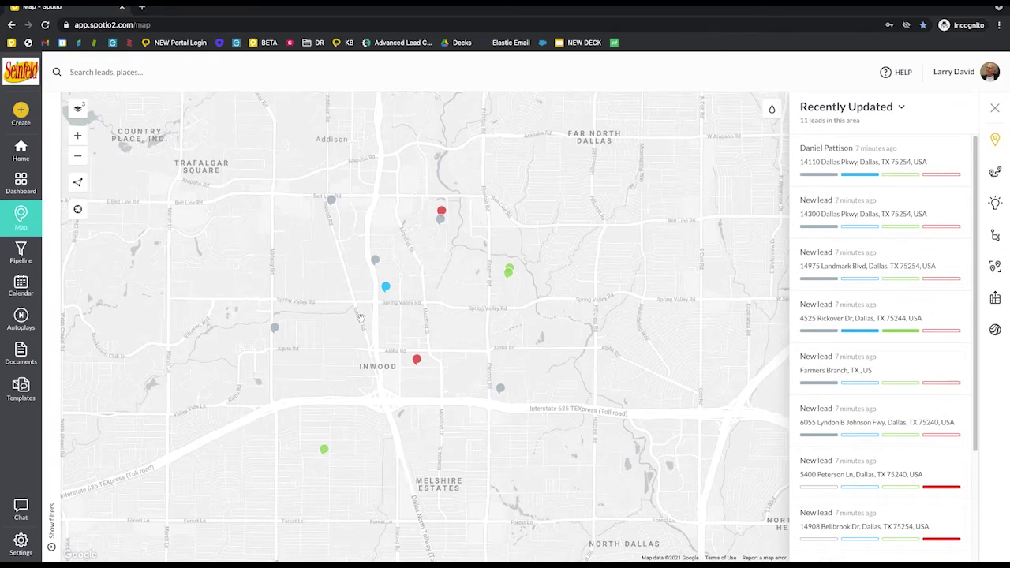
left_click(416, 358)
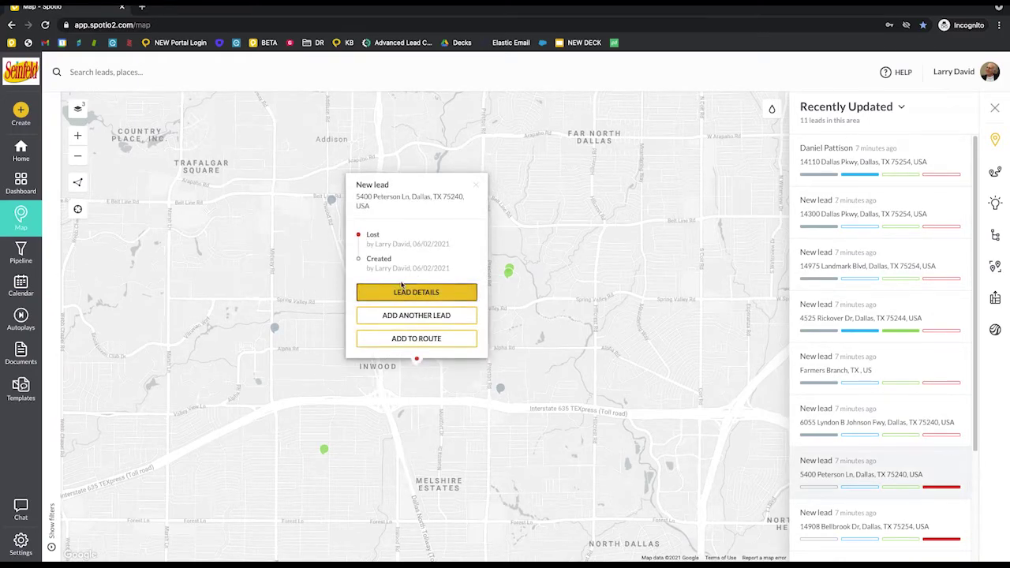
mouse_move(386, 245)
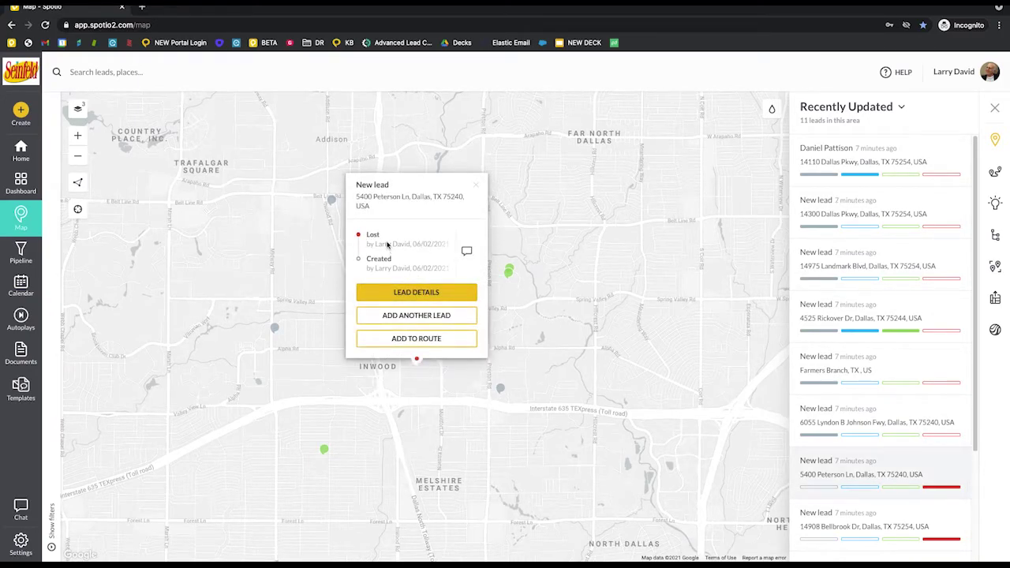
left_click(477, 190)
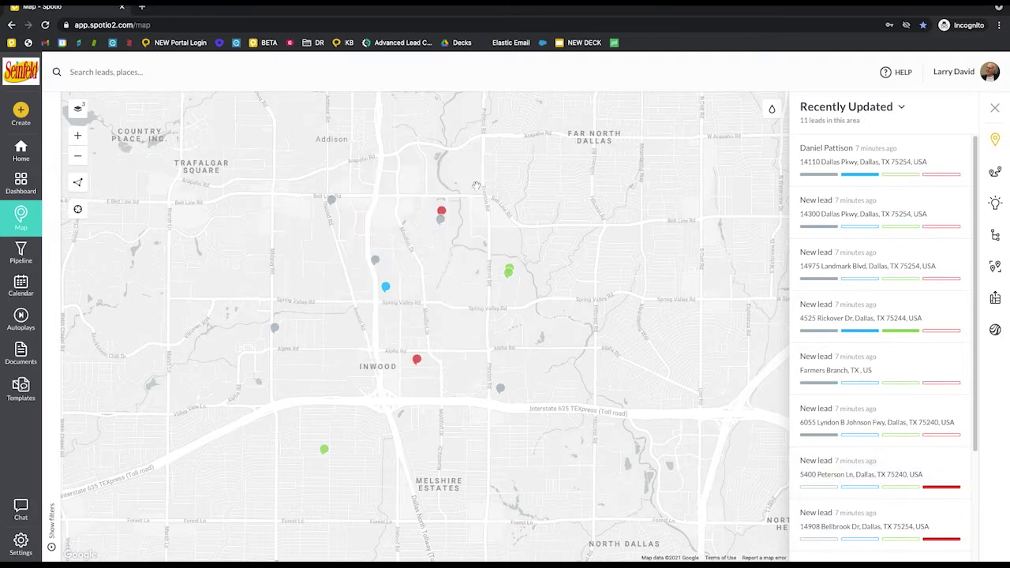
left_click(323, 450)
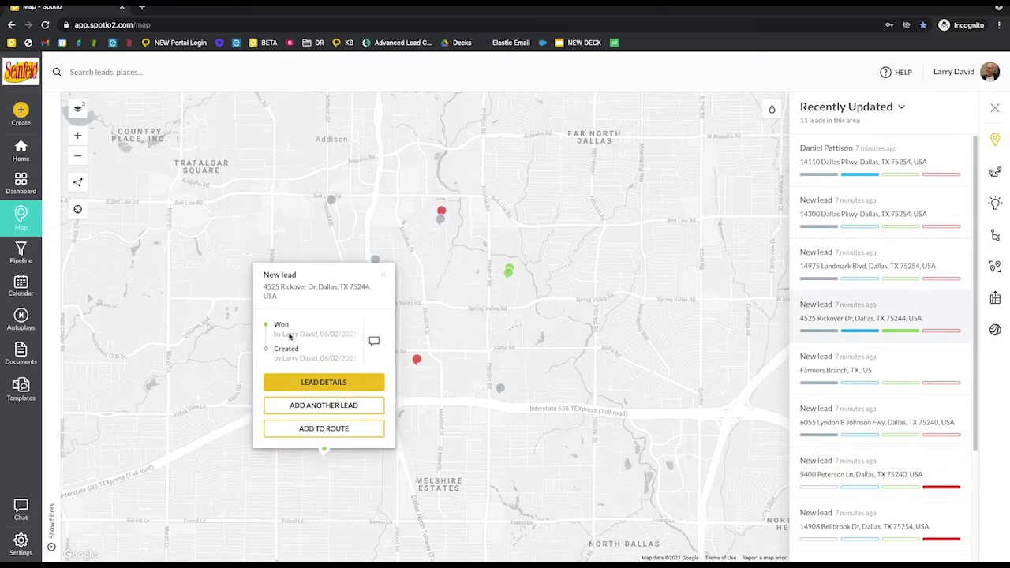
left_click(382, 273)
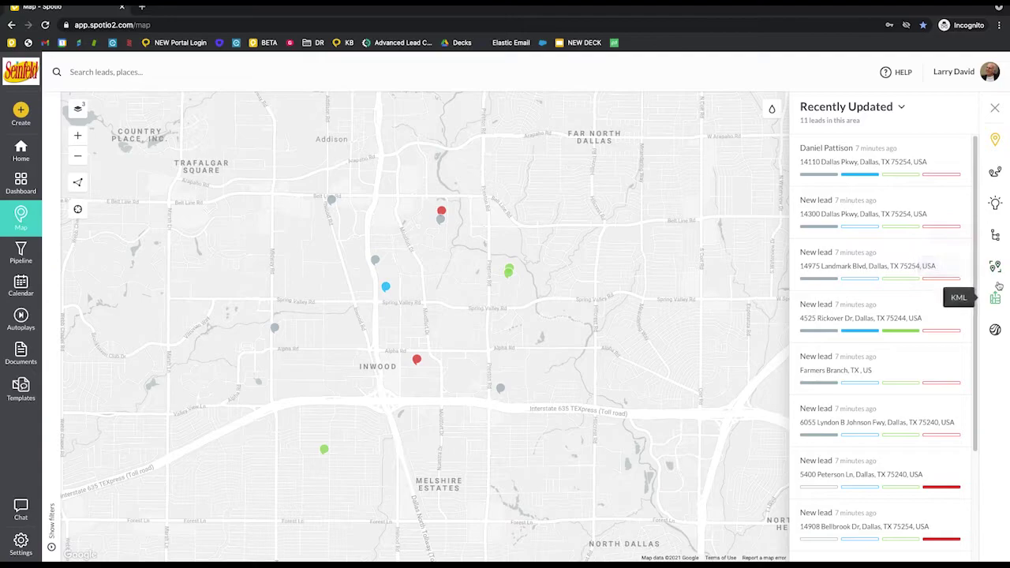
Open the routes panel, check the empty TRIPS list, and return to ROUTES
left_click(995, 173)
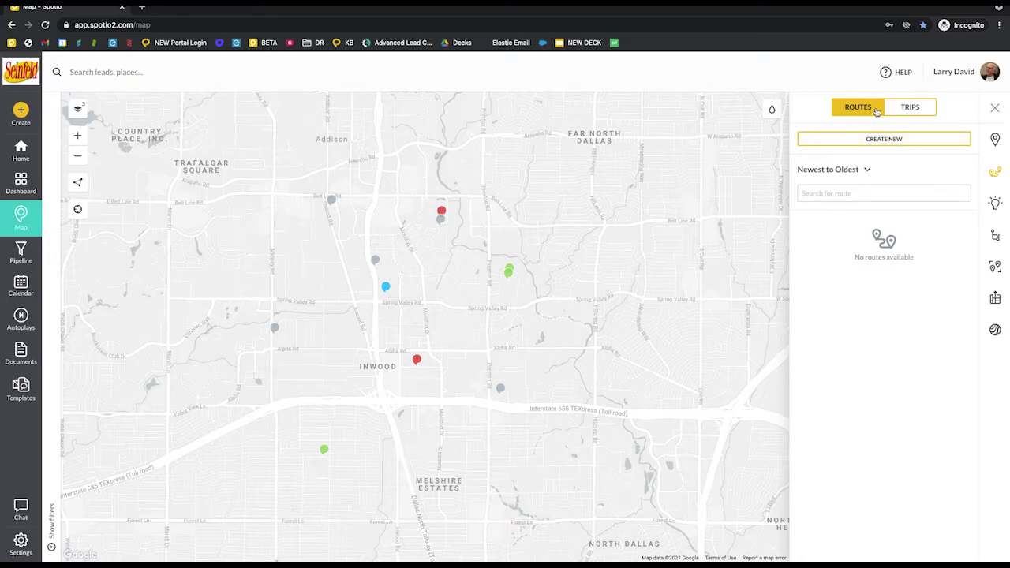
left_click(903, 115)
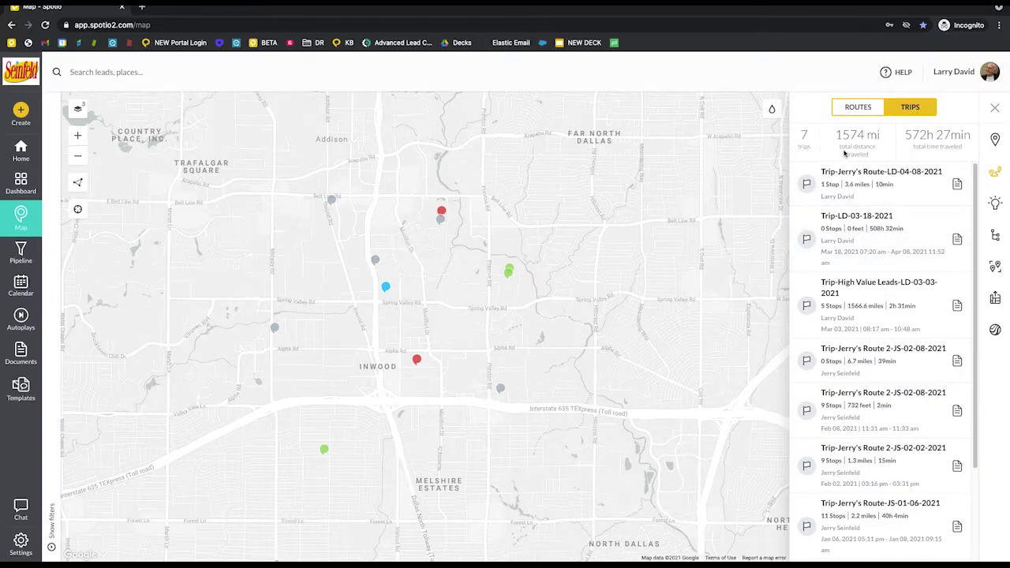
left_click(867, 112)
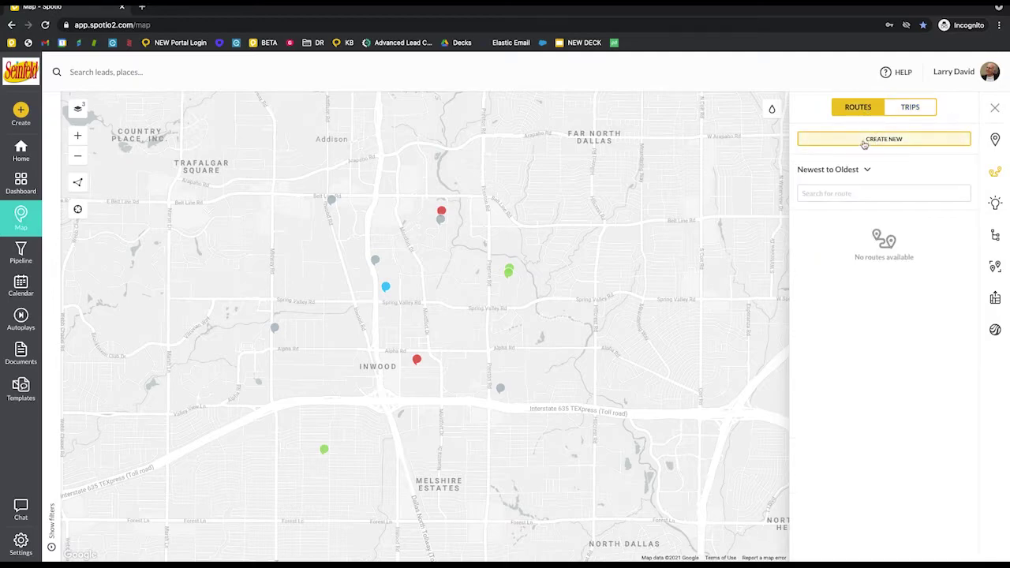
Create a new route named George's Friday Route and show the lead filters
left_click(865, 141)
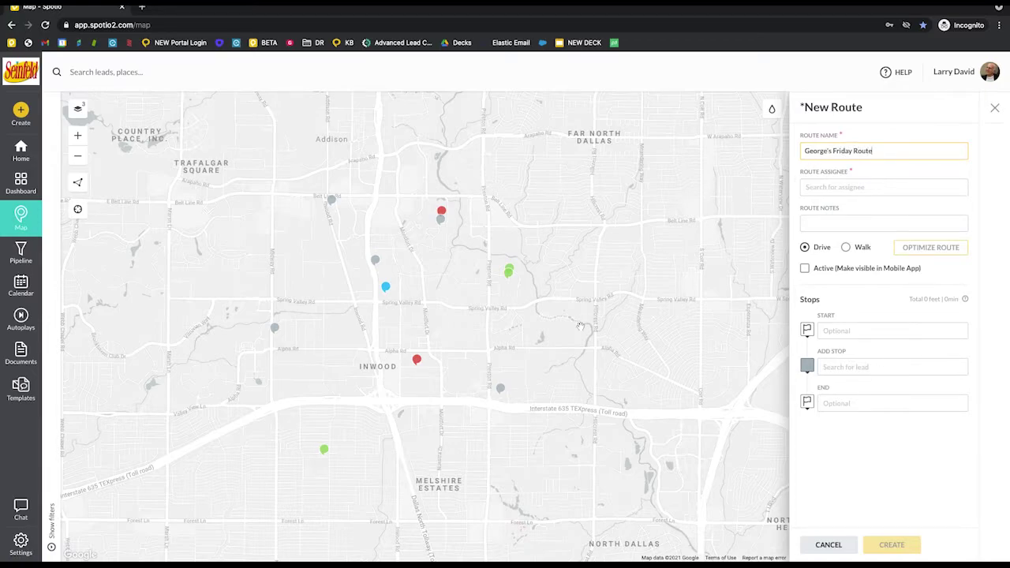
left_click(56, 307)
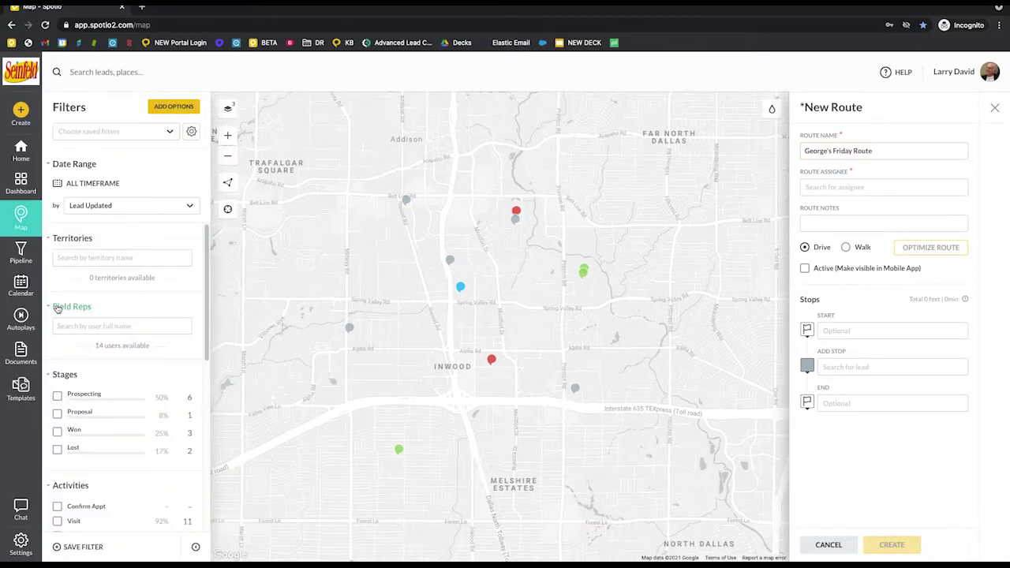
Filter the map to Prospecting-stage leads and collapse the filters panel
left_click(57, 398)
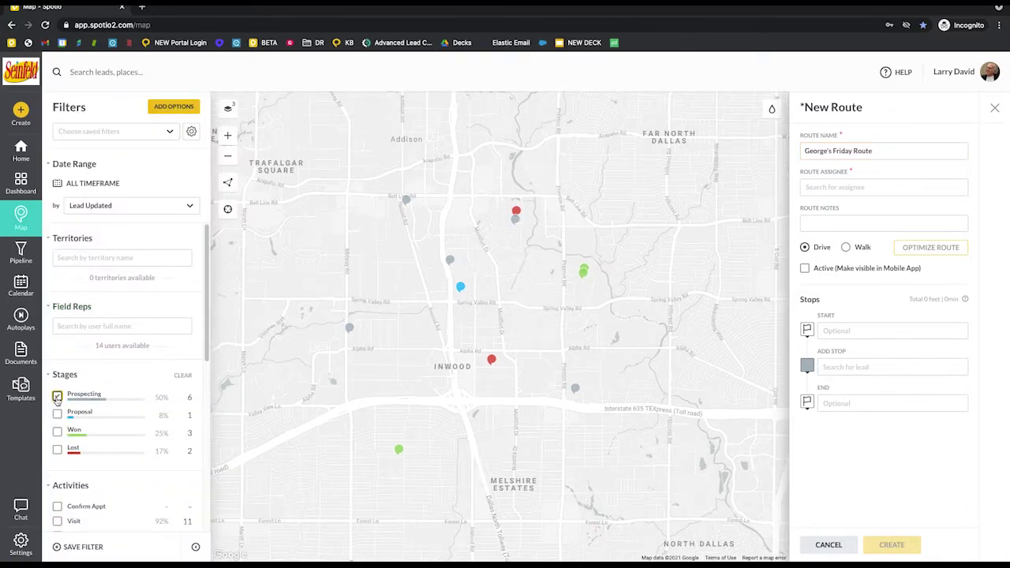
left_click(196, 547)
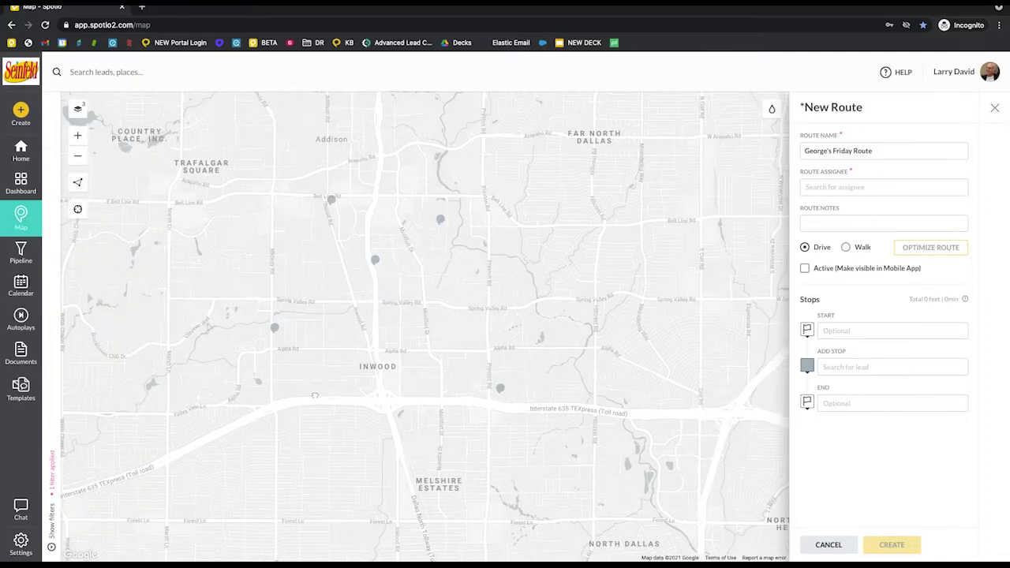
left_click_drag(312, 393, 357, 412)
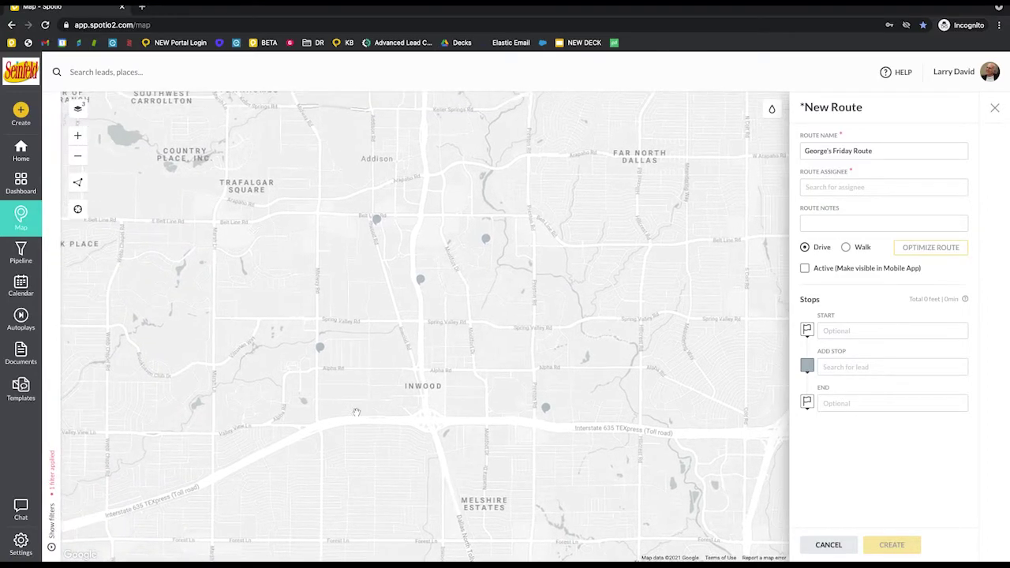
left_click(376, 223)
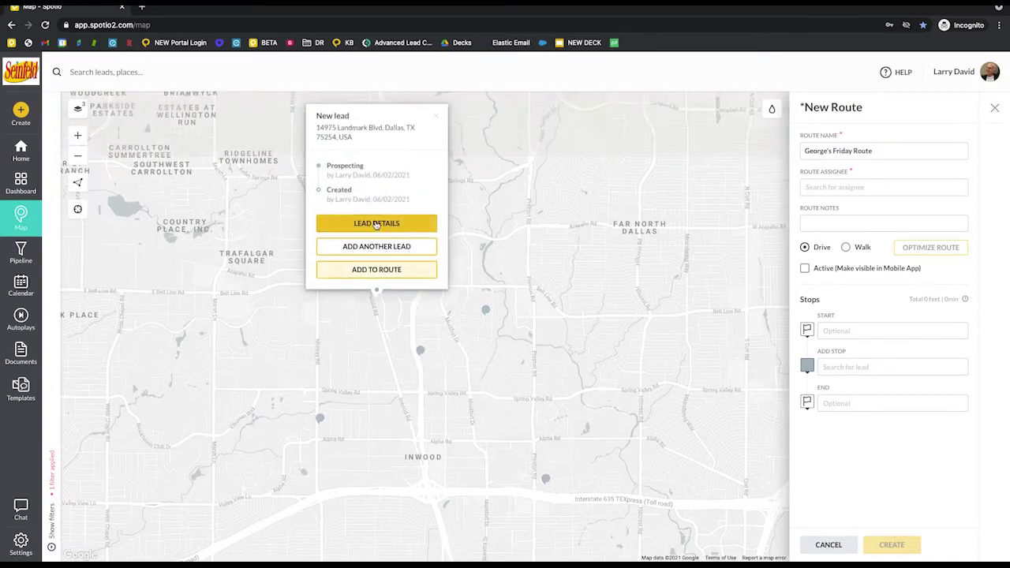
left_click(388, 273)
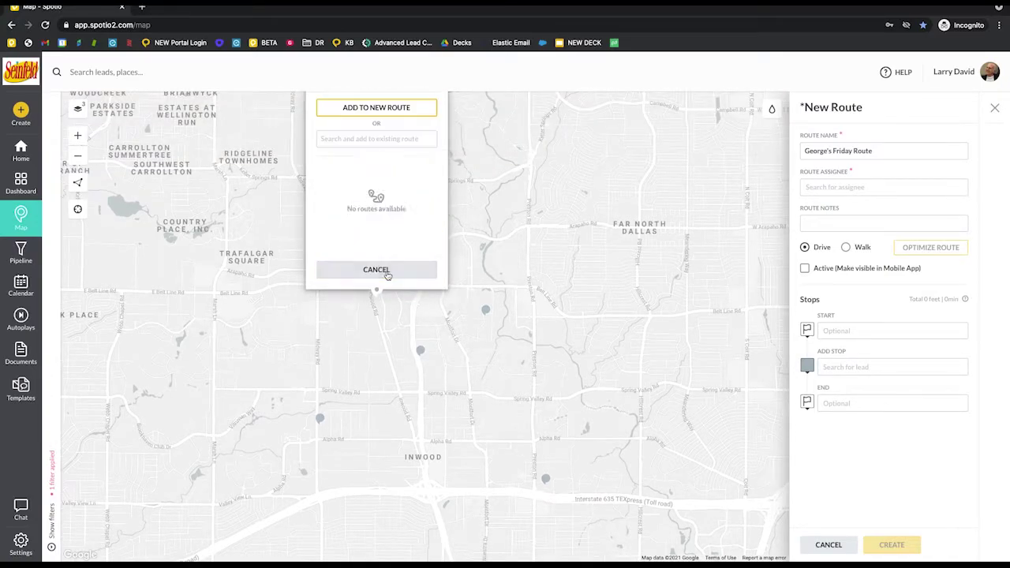
left_click(390, 110)
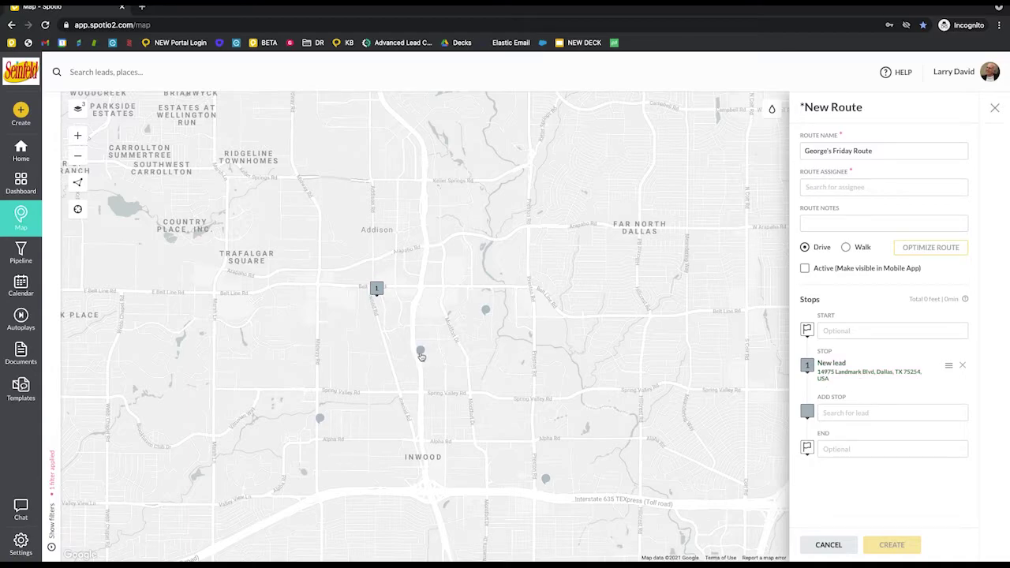
left_click(961, 365)
mouse_move(597, 392)
left_mouse_down()
mouse_move(576, 350)
mouse_move(650, 294)
mouse_move(500, 312)
mouse_move(498, 373)
mouse_move(561, 369)
left_mouse_up()
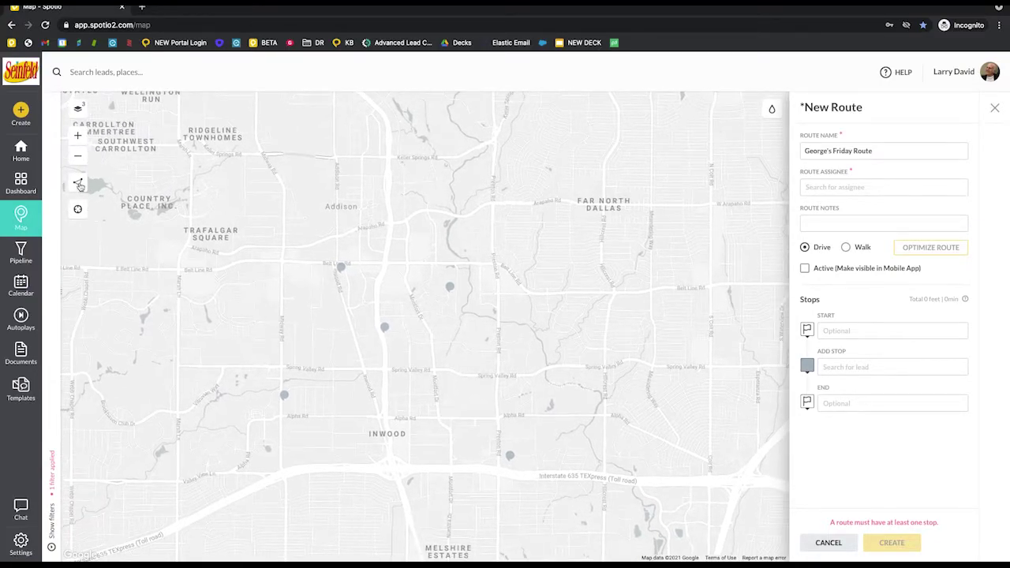
Lasso the five Prospecting leads near Addison and add them all to the new route
left_click(336, 226)
left_click(176, 442)
left_click(574, 514)
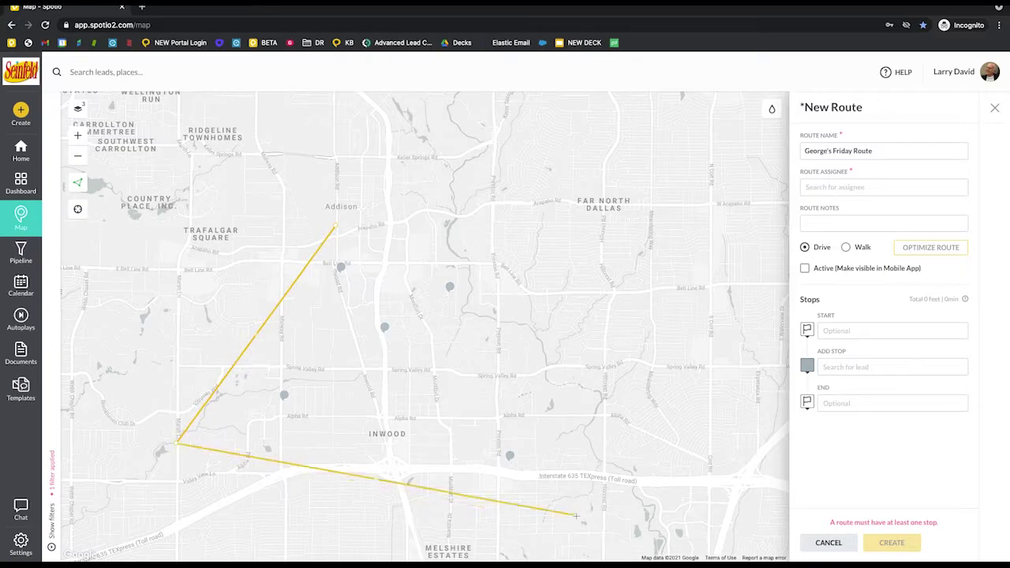
left_click(574, 242)
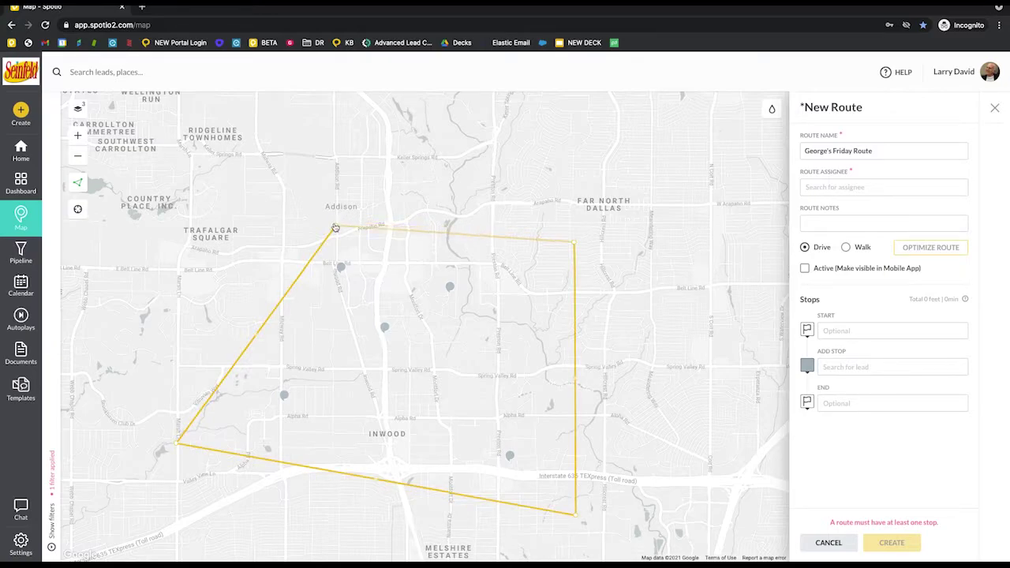
left_click(336, 228)
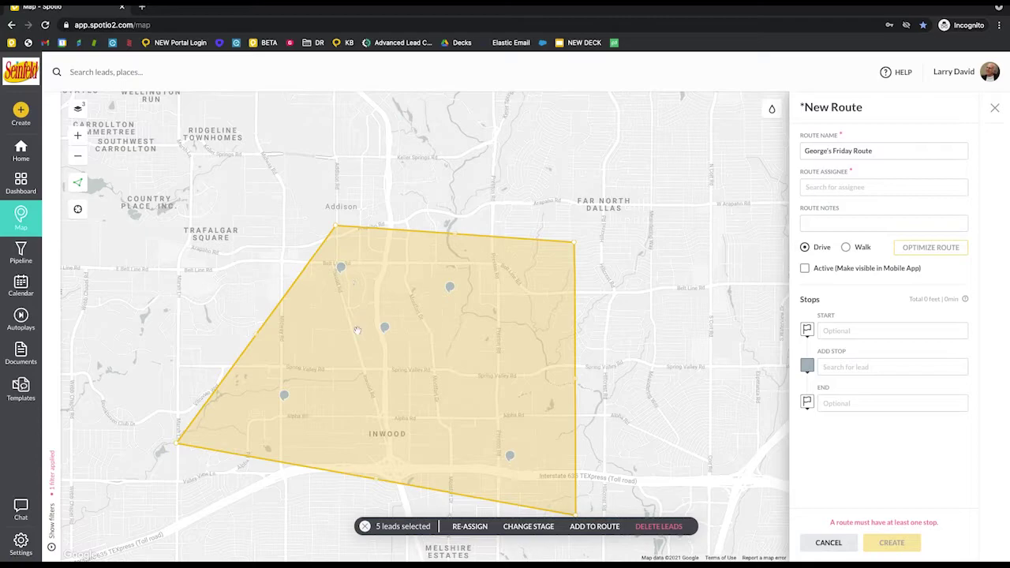
left_click(591, 527)
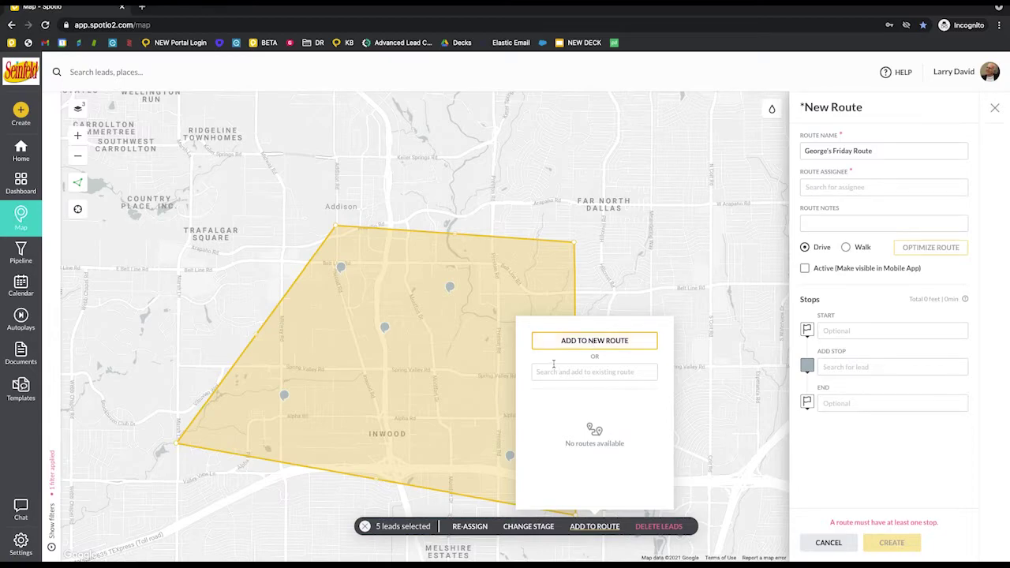
left_click(585, 339)
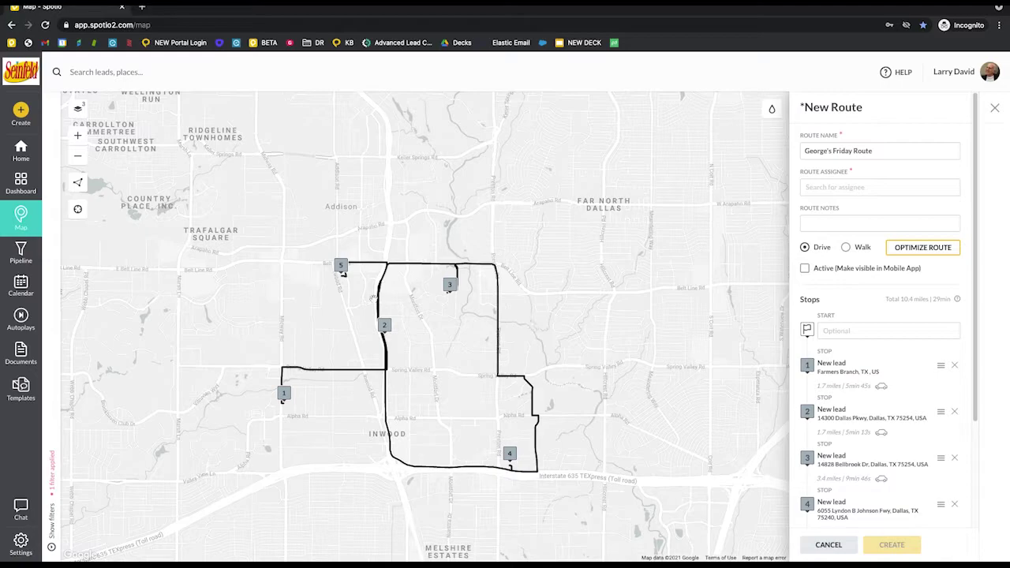
scroll(886, 426, "down", 1)
scroll(886, 426, "down", 2)
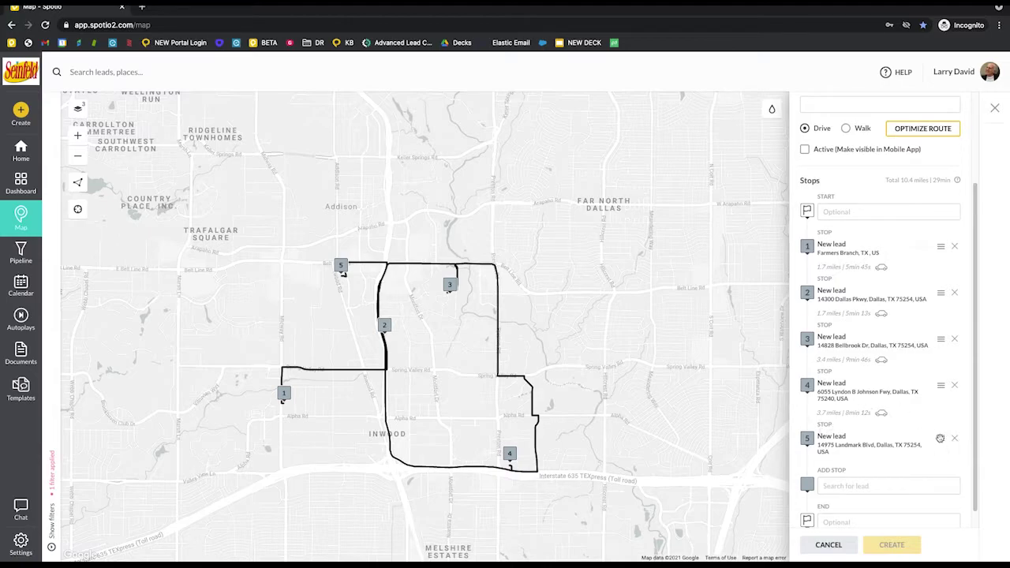
left_click_drag(940, 439, 937, 285)
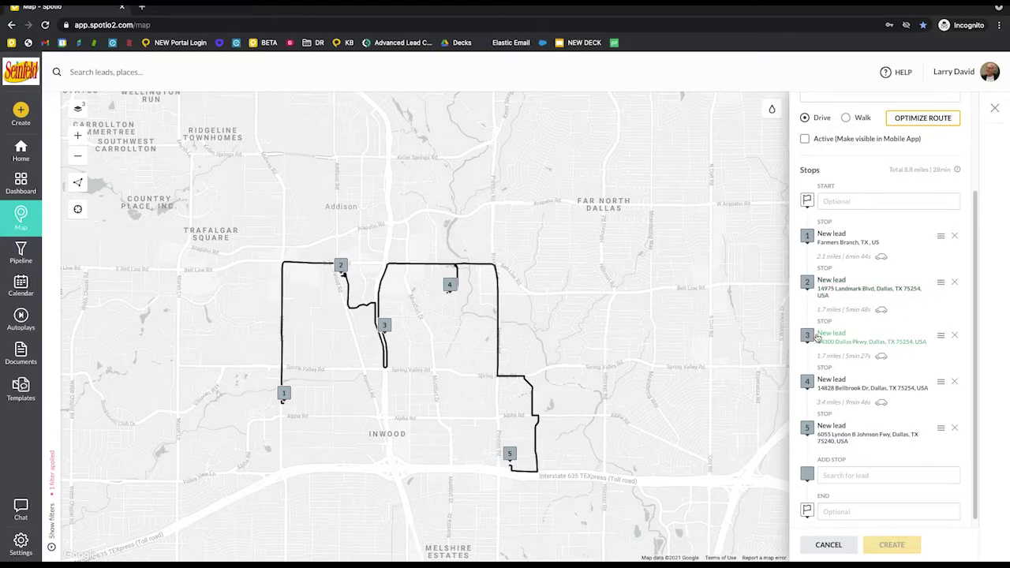
left_click_drag(940, 383, 943, 277)
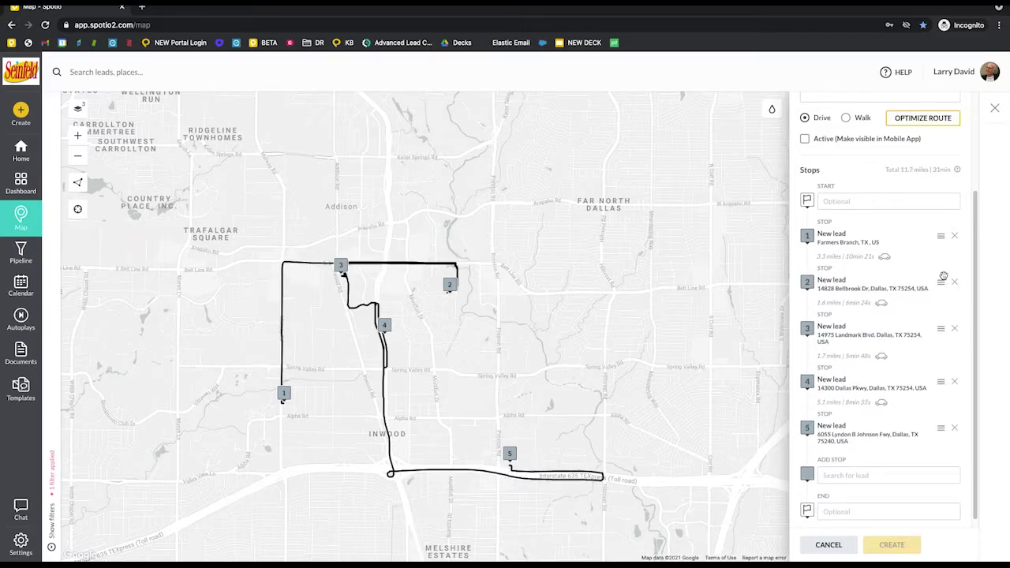
Optimize the stop order, cutting the drive to 7.6 miles and 26 minutes
scroll(869, 347, "up", 2)
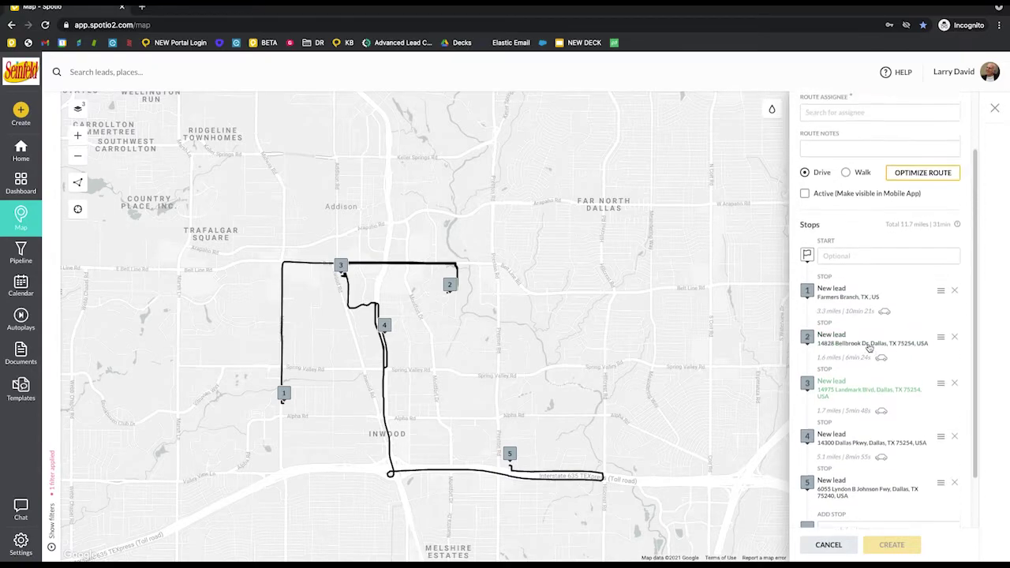
scroll(869, 347, "up", 3)
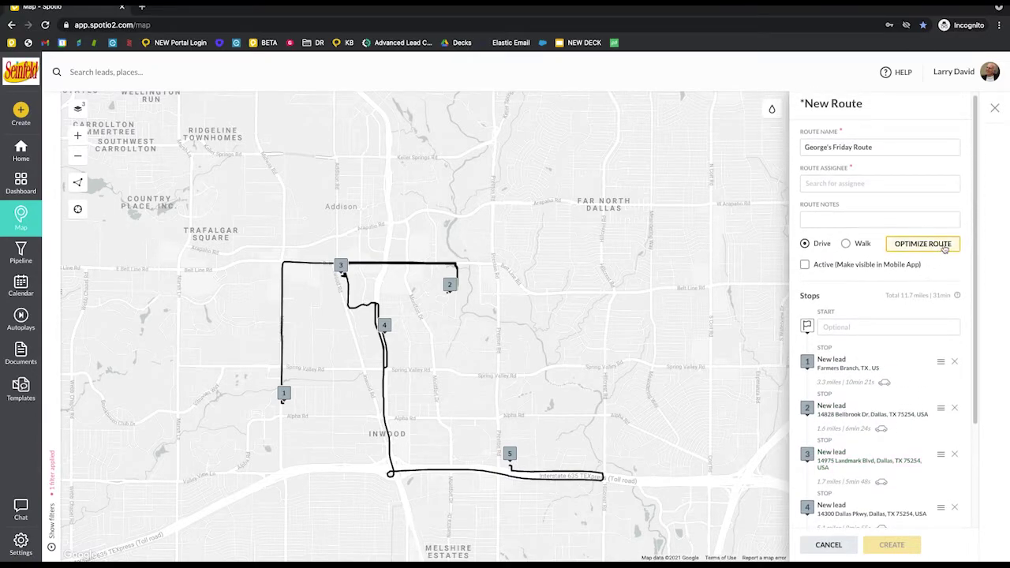
left_click(907, 248)
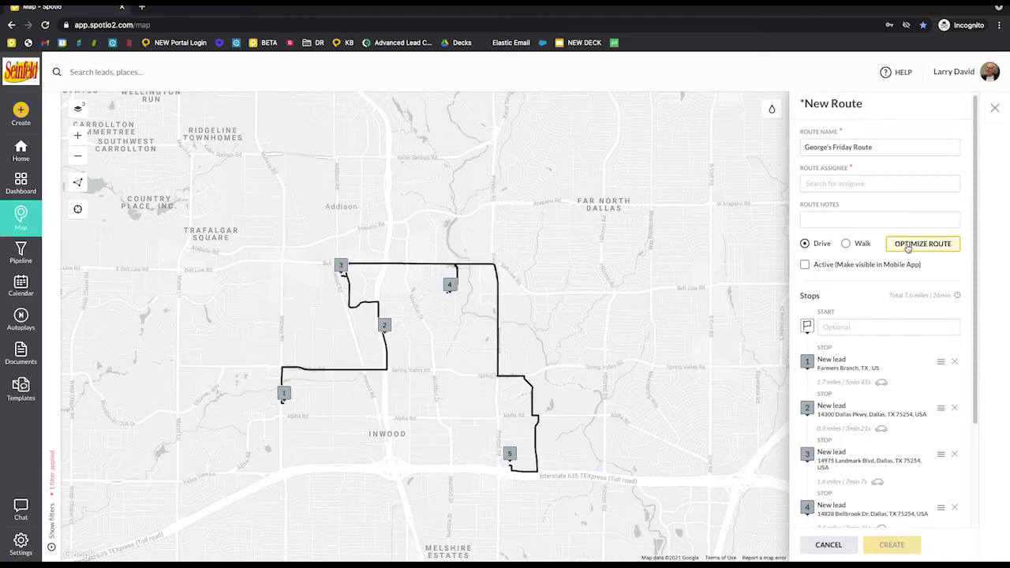
Assign the route to the rep, add the Friday prospect-visit note, and make it active for mobile
left_click(869, 183)
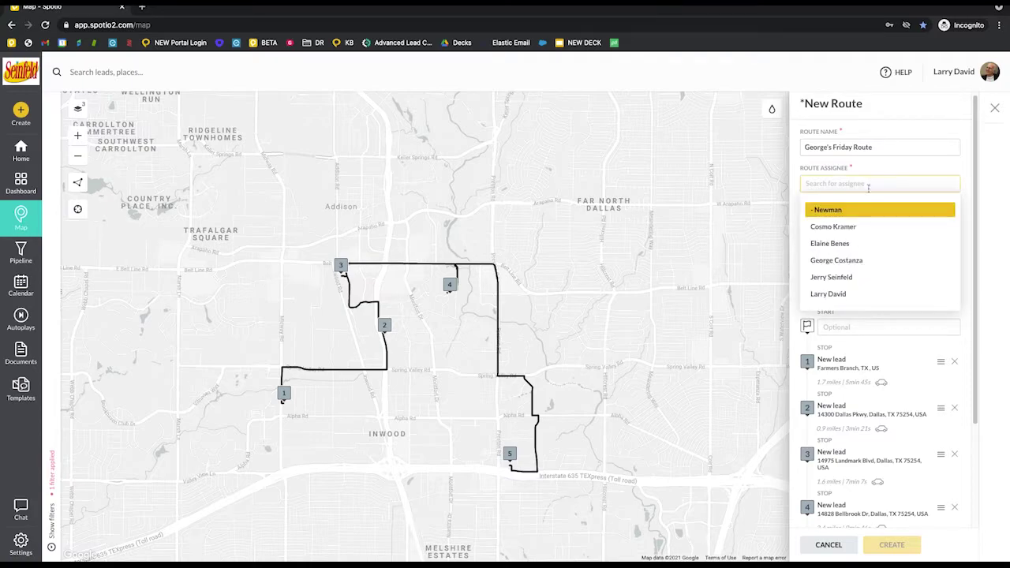
left_click(848, 261)
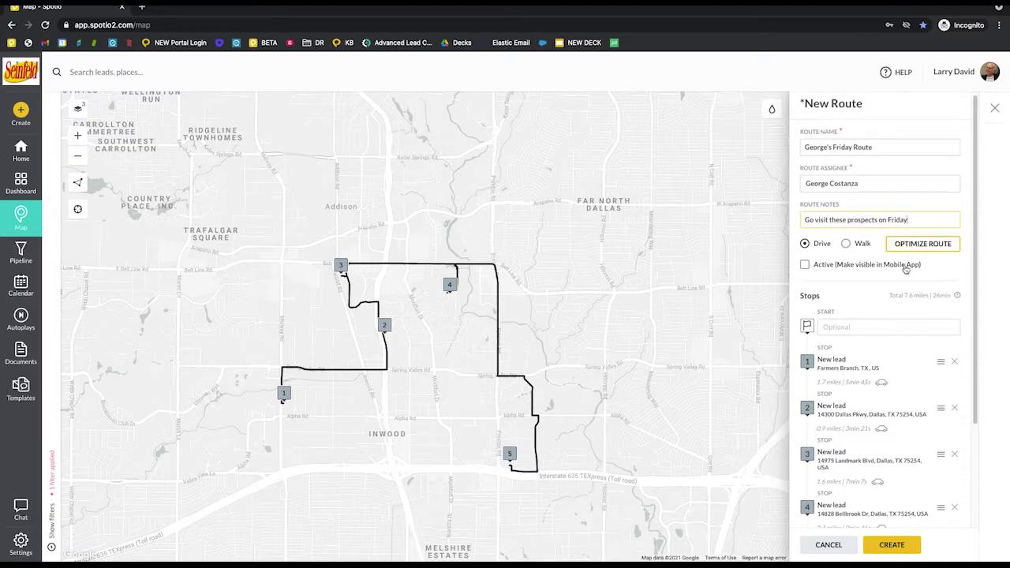
left_click(804, 265)
scroll(867, 297, "down", 3)
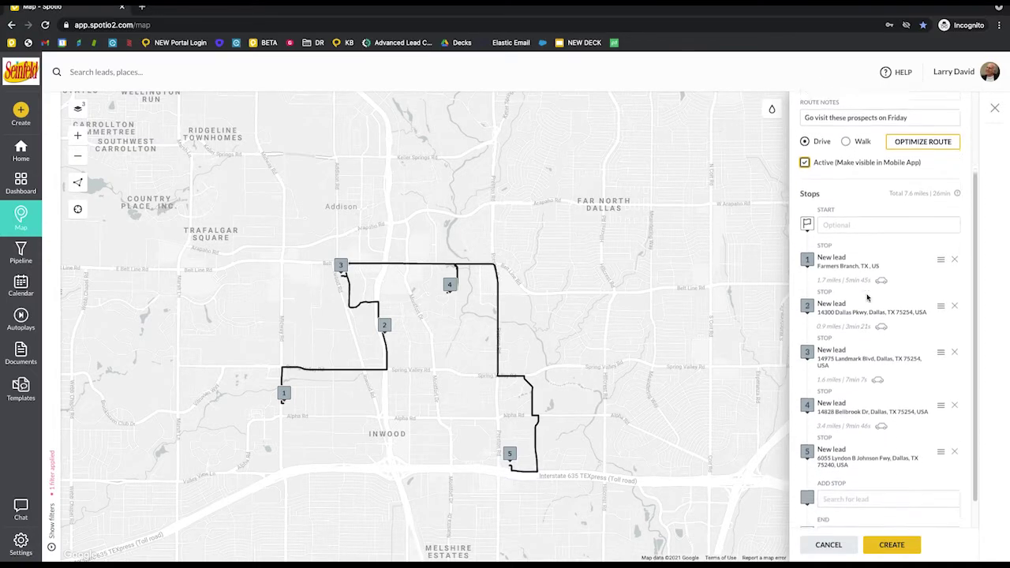
scroll(867, 297, "up", 2)
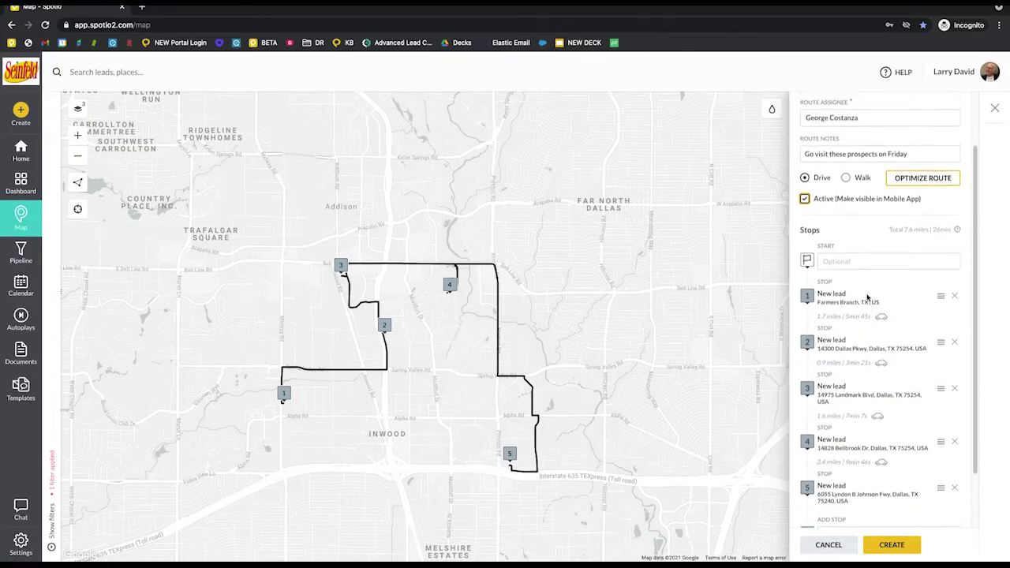
Leave start and end locations empty, add no extra stops, and create the route
left_click(857, 262)
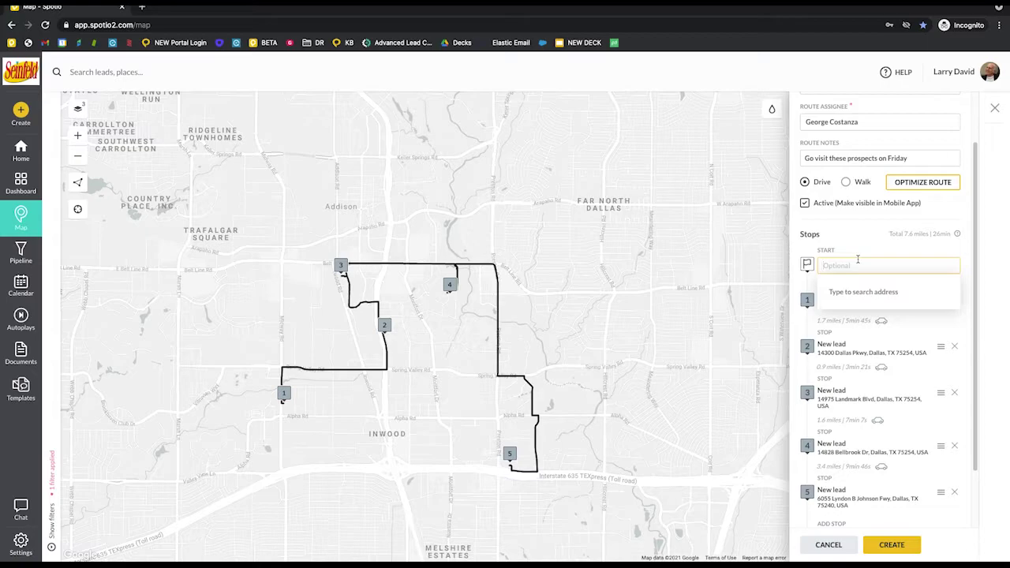
left_click(855, 241)
scroll(853, 266, "down", 2)
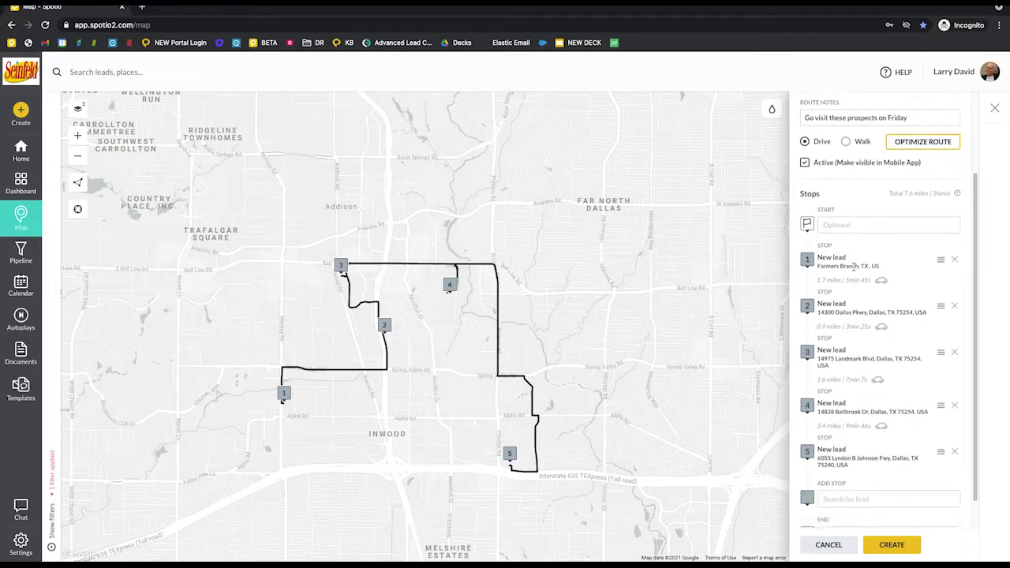
left_click(838, 466)
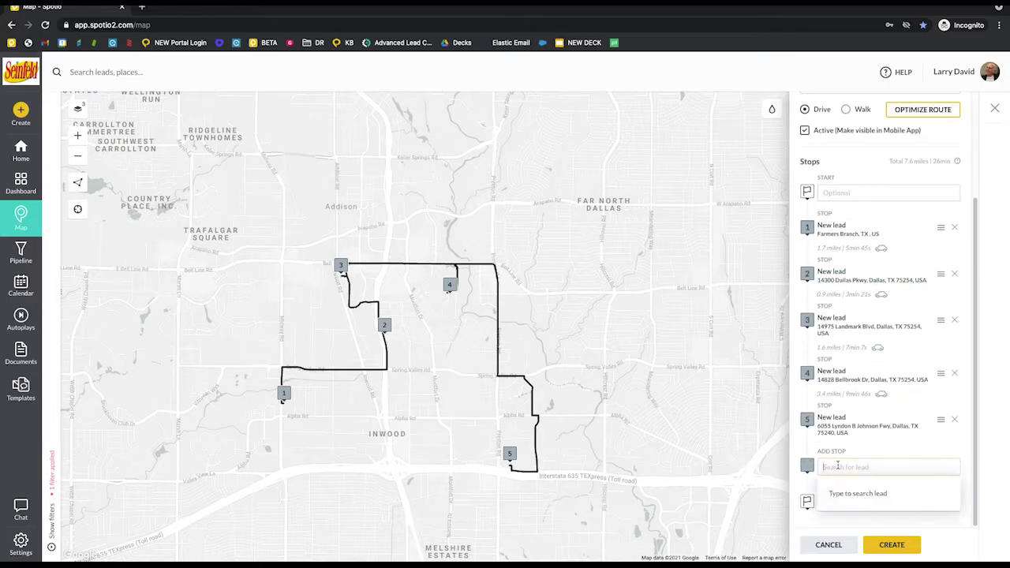
left_click(870, 451)
left_click(848, 498)
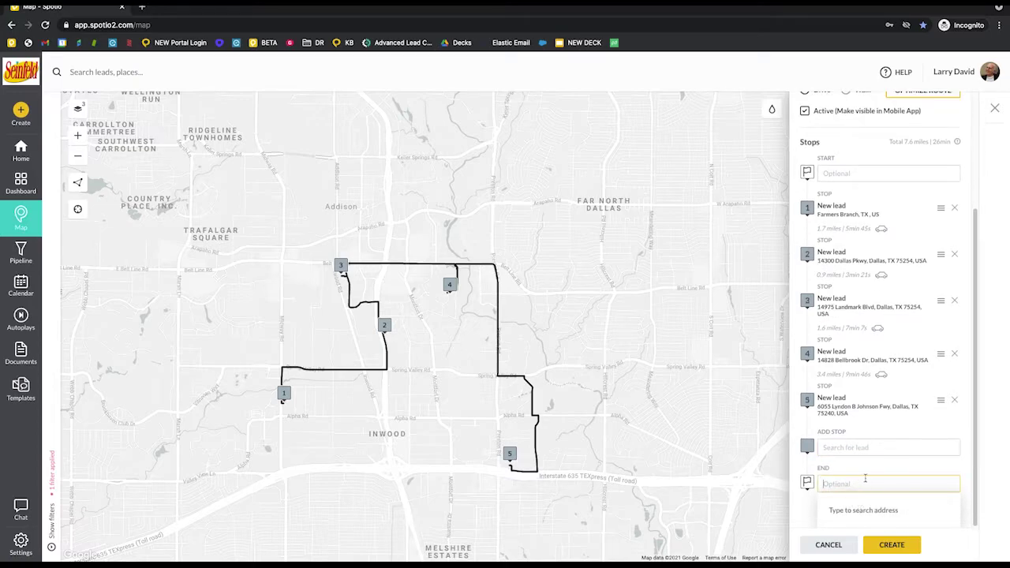
left_click(892, 545)
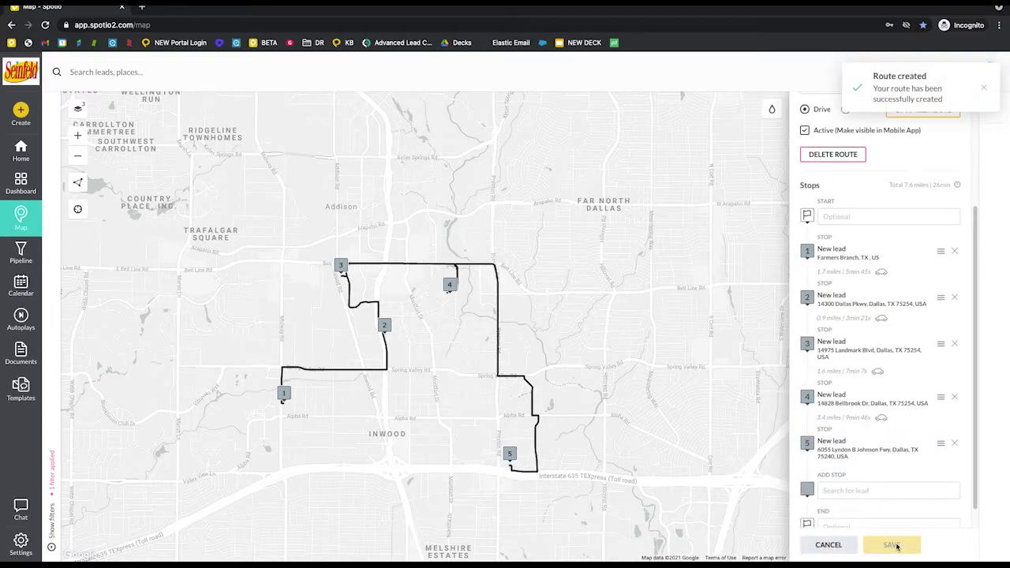
left_click(983, 88)
Close the route editor and open George's Friday Route from the saved routes
left_click(992, 110)
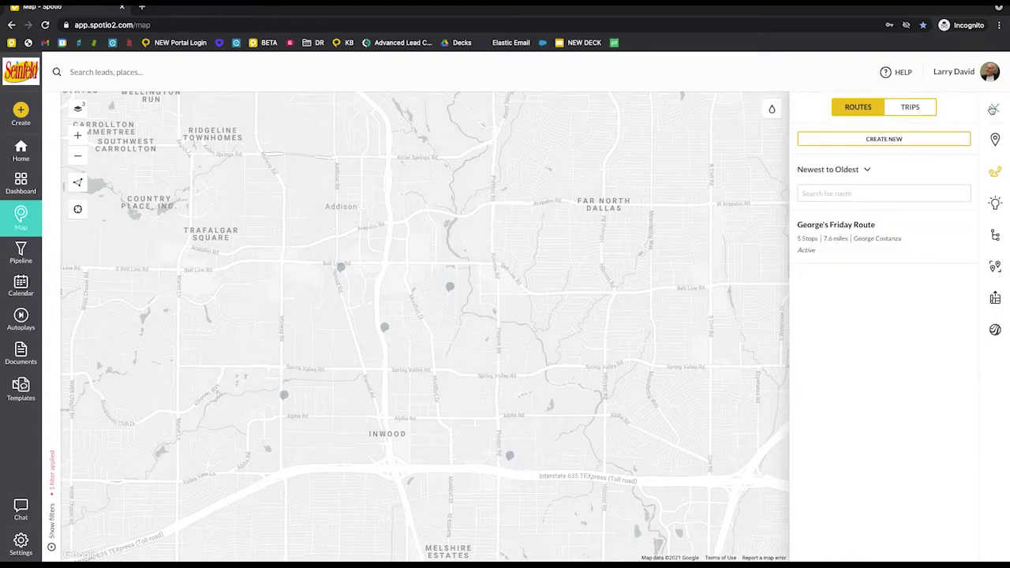
left_click(899, 253)
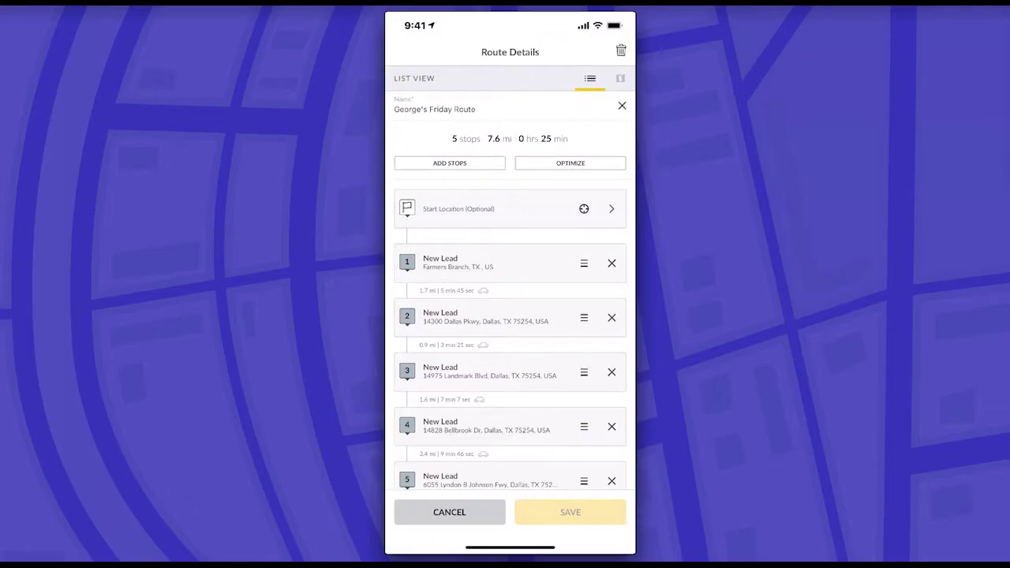
Show the route's five stops in Map View, then list the leads available as stops
scroll(510, 336, "down", 3)
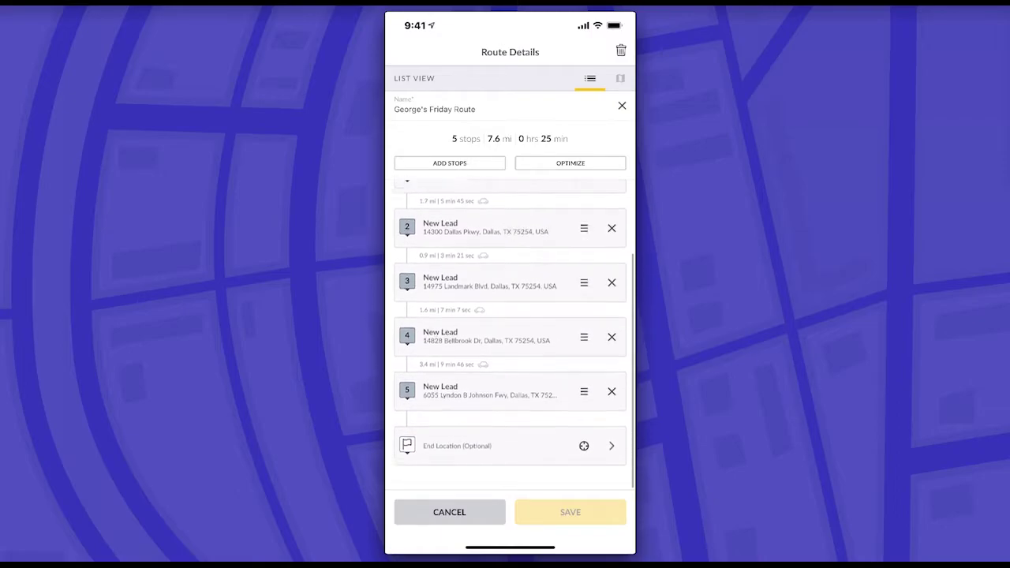
scroll(510, 336, "up", 3)
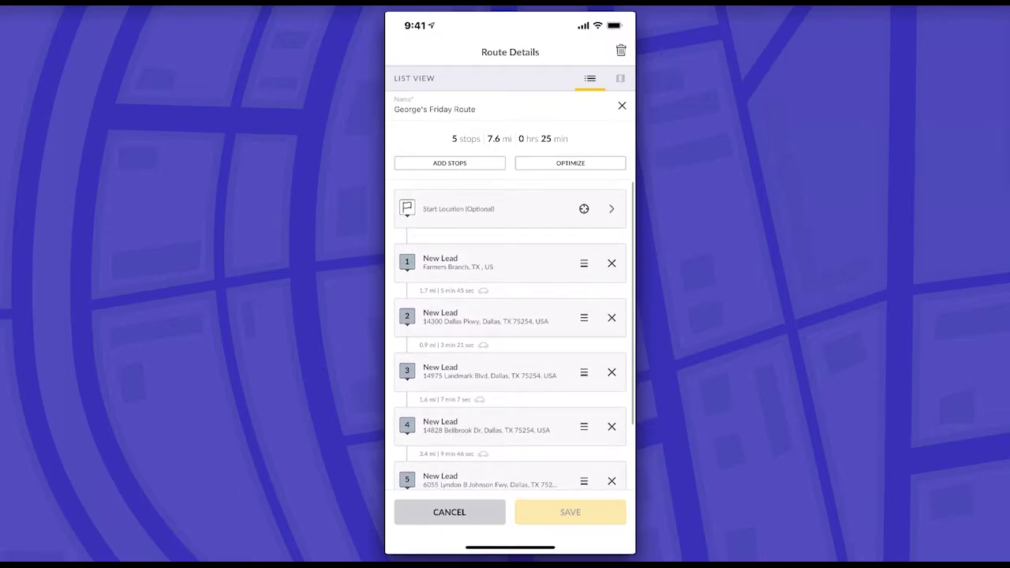
left_click(620, 78)
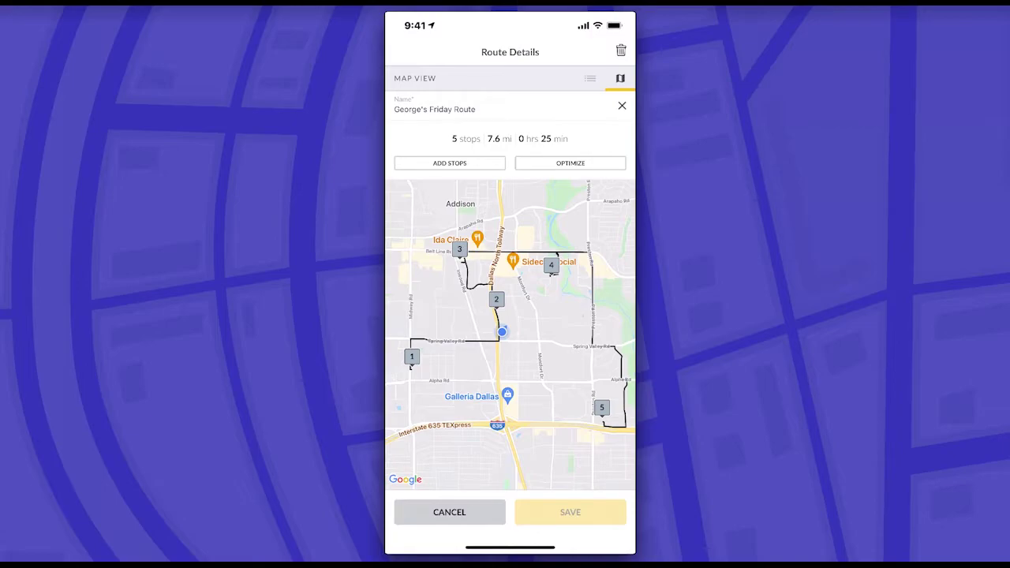
left_click(450, 162)
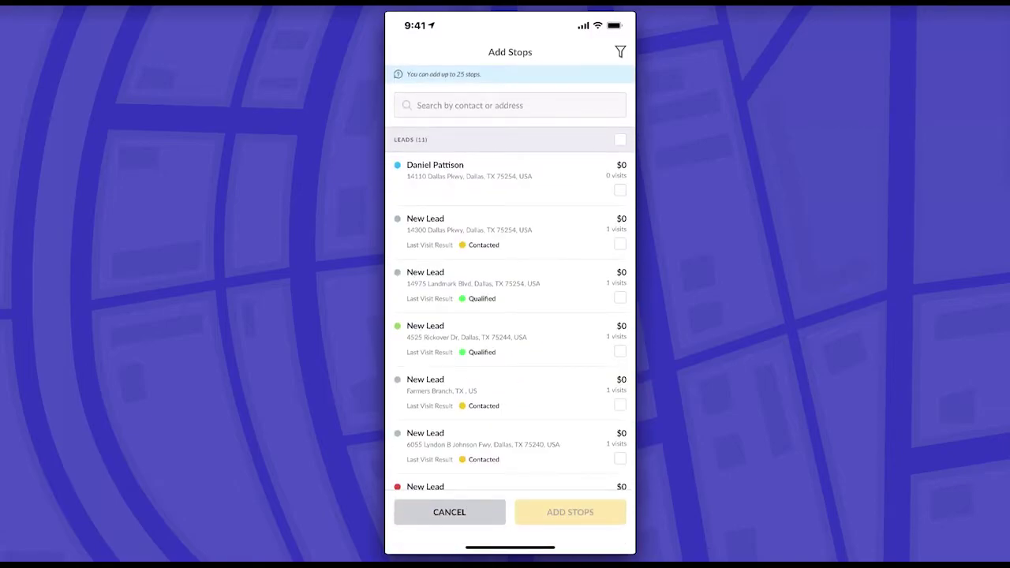
scroll(510, 287, "down", 3)
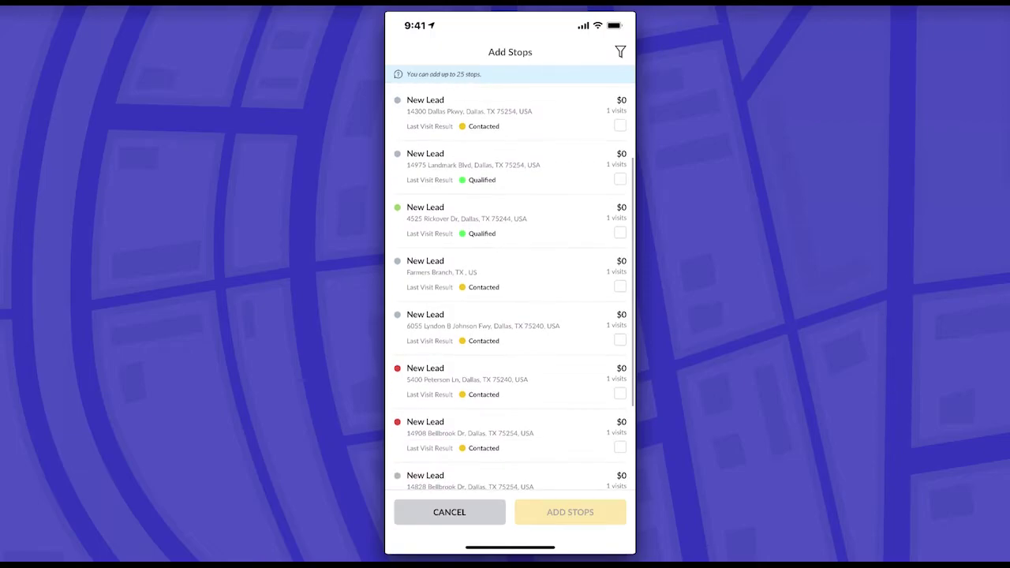
left_click(619, 233)
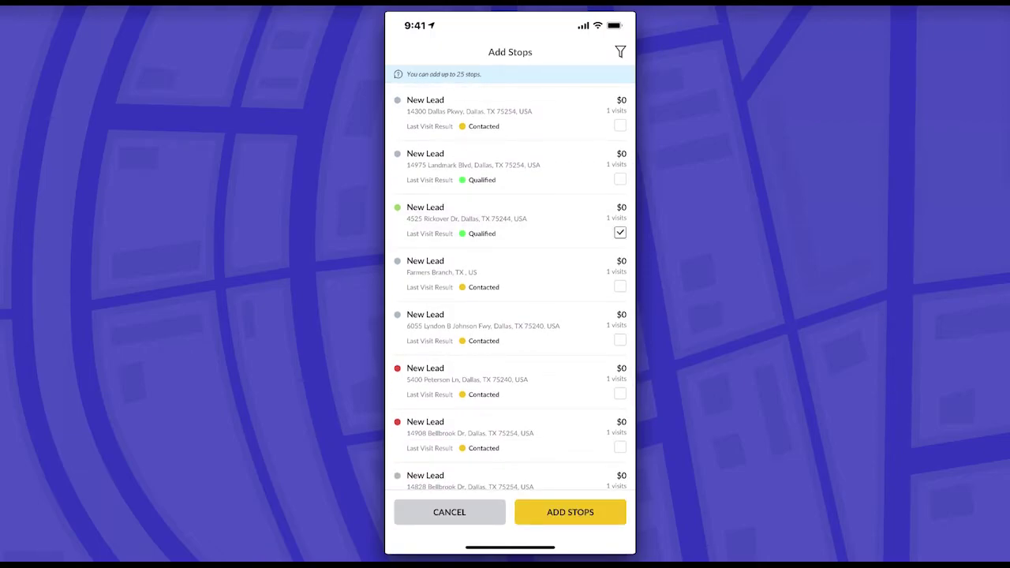
left_click(569, 512)
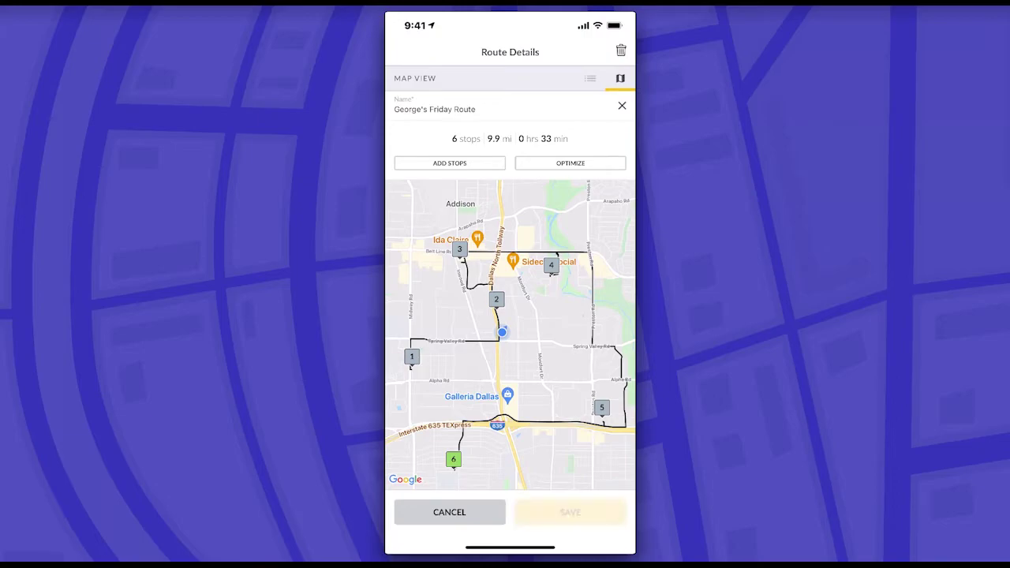
left_click(570, 512)
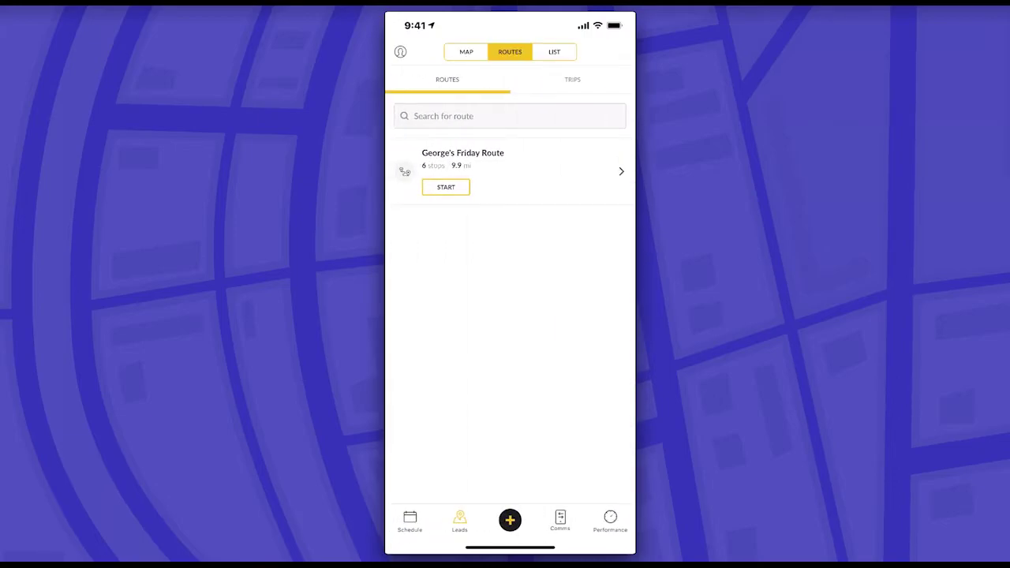
Start the Friday route and bring up navigation app choices for directions to stop 1
left_click(445, 187)
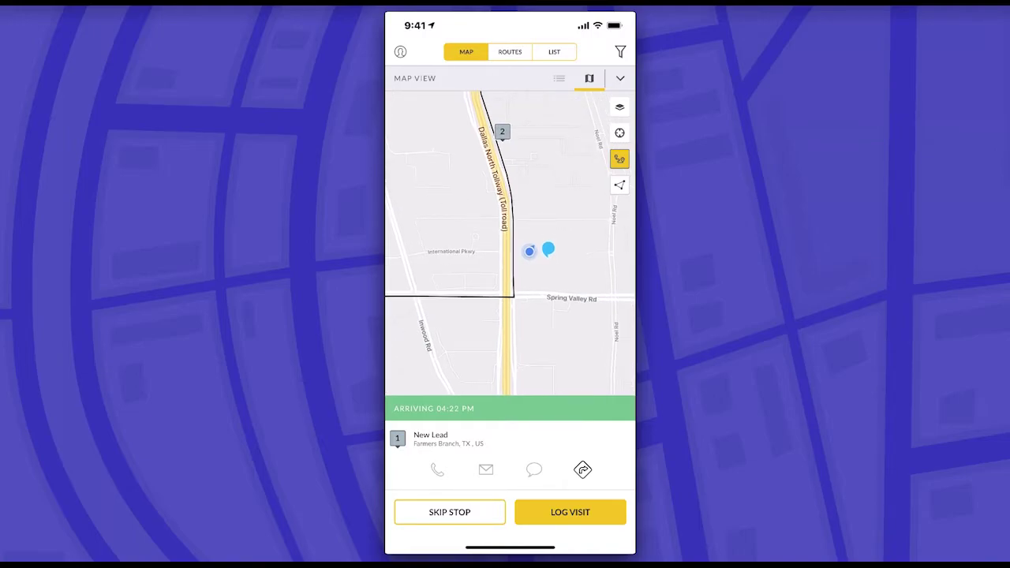
left_click(583, 469)
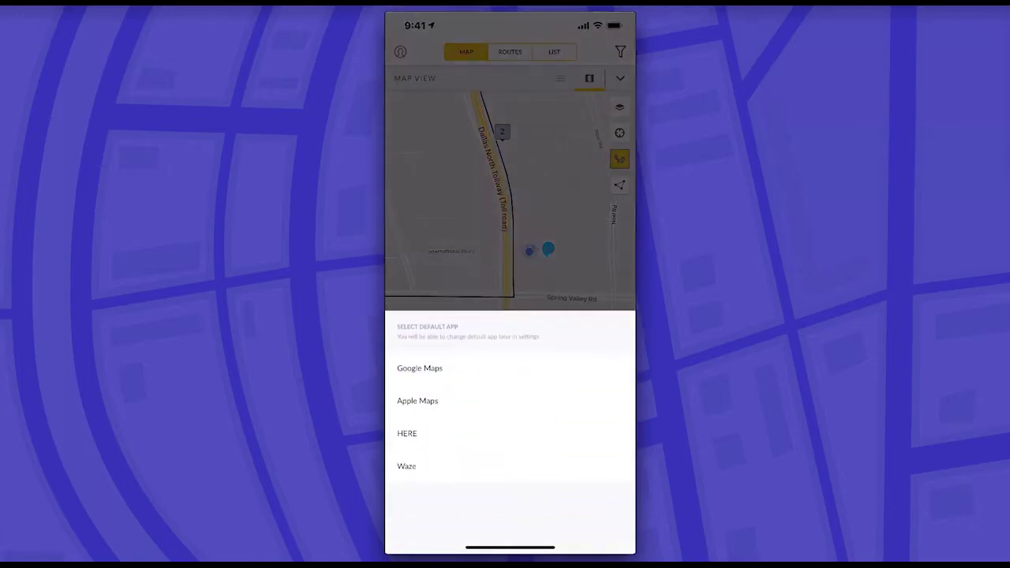
Get Apple Maps driving directions to stop 1 in Farmers Branch, then return to SPOTIO
left_click(417, 318)
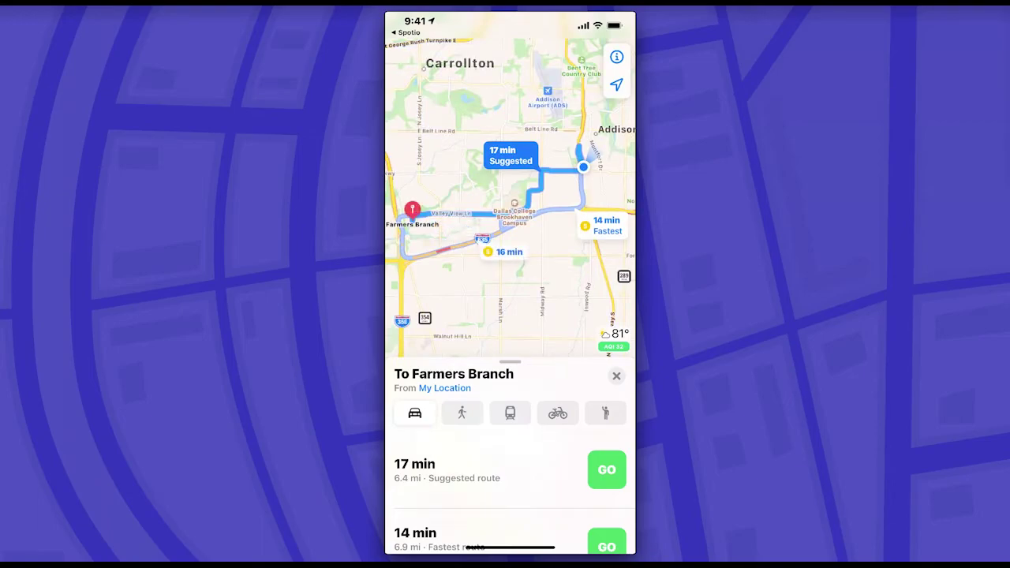
left_click_drag(510, 547, 510, 378)
left_click_drag(520, 276, 631, 276)
left_click(513, 261)
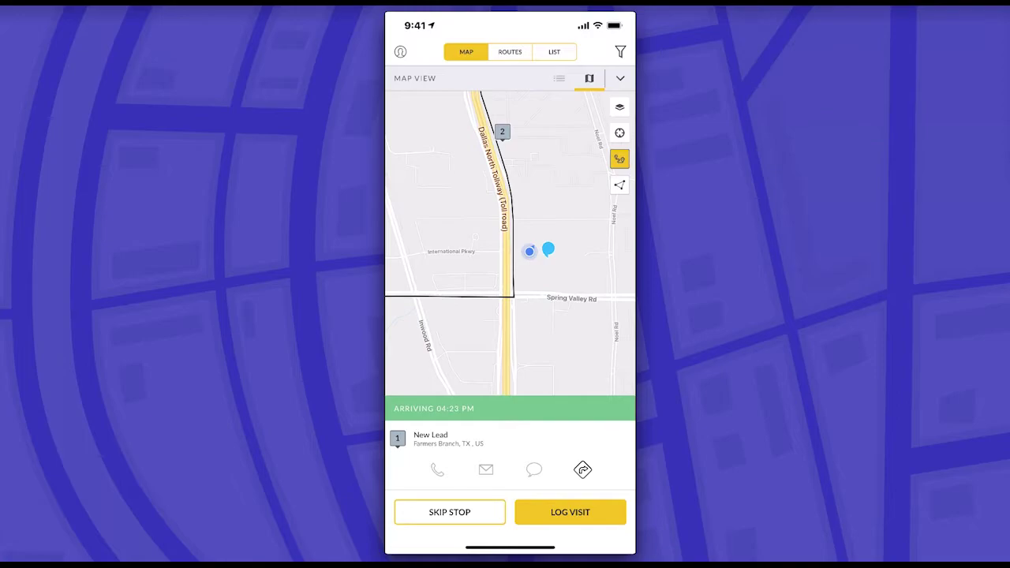
Log stop 1's visit as Contacted and skip stop 2
left_click(570, 511)
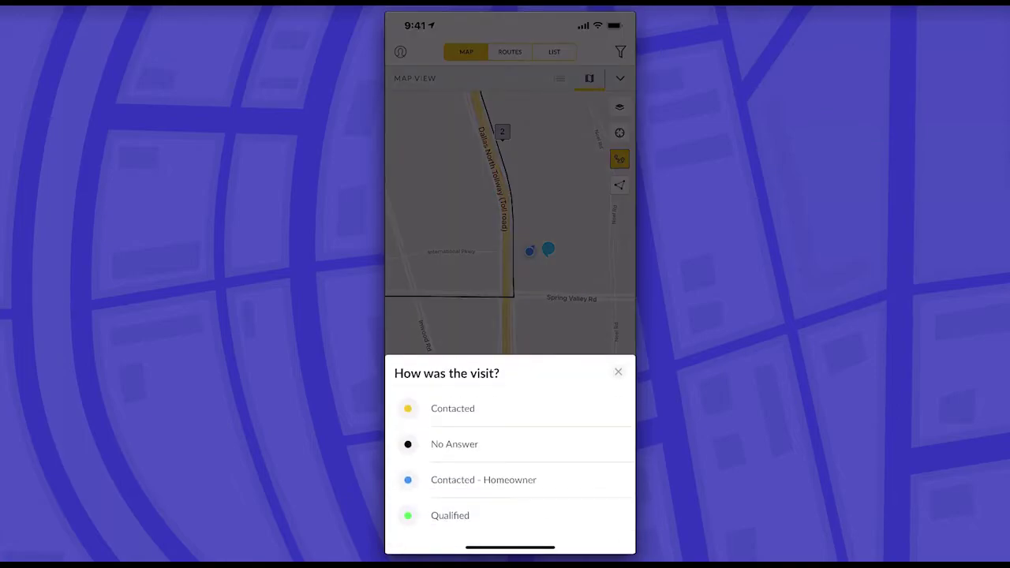
left_click(452, 408)
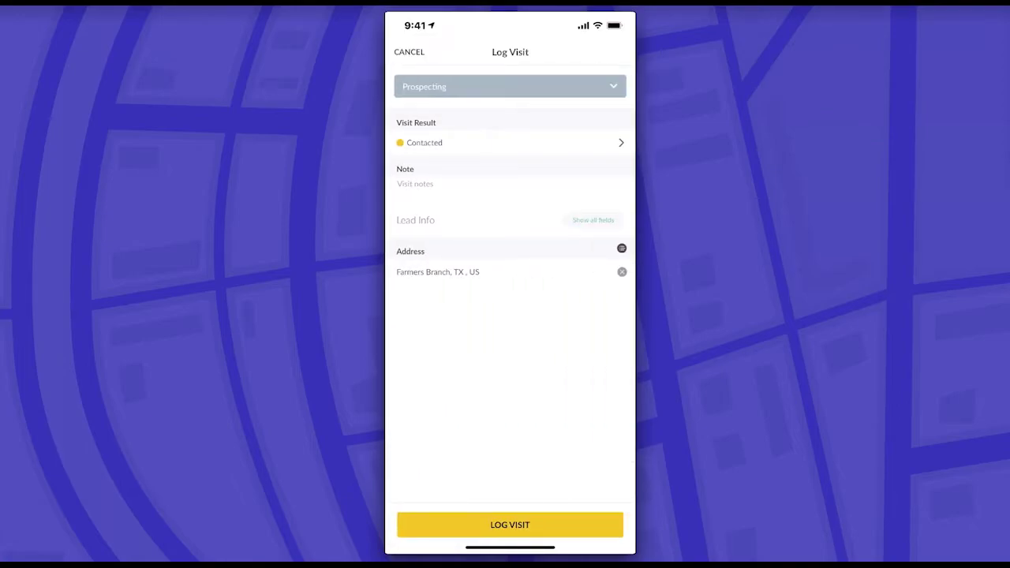
left_click(509, 524)
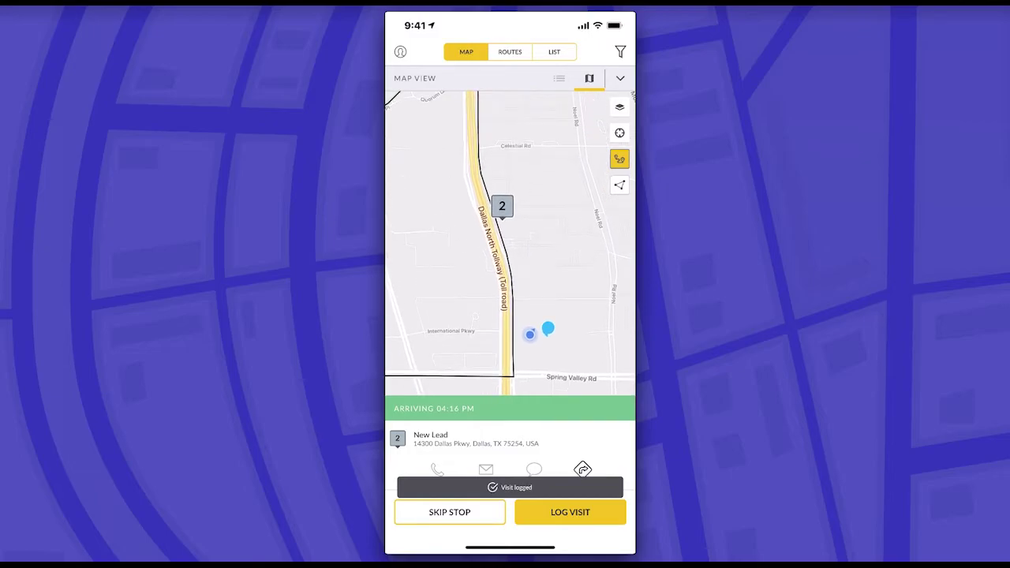
left_click(448, 512)
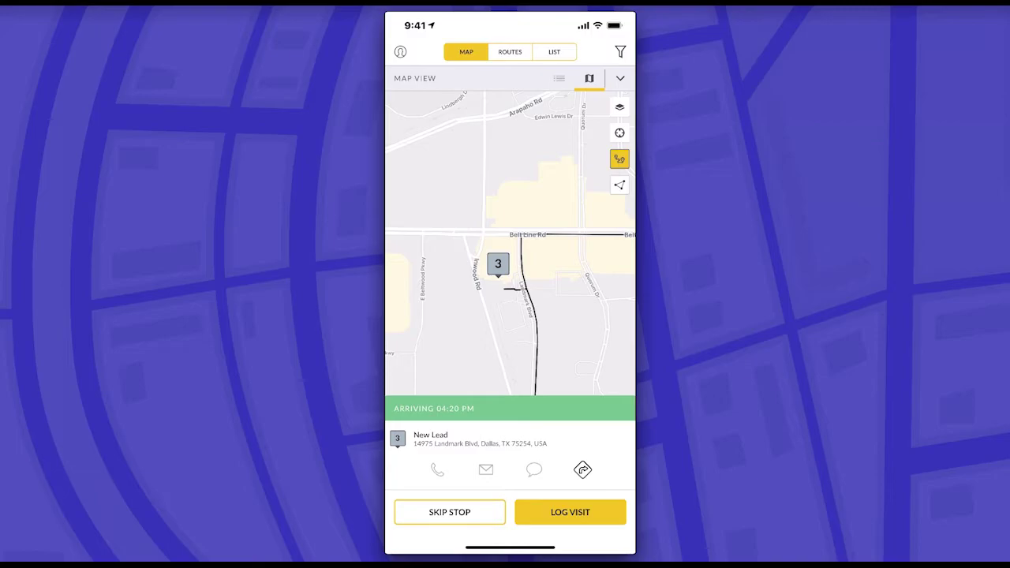
Log stop 3's visit as No Answer and switch the route to list view
left_click(570, 512)
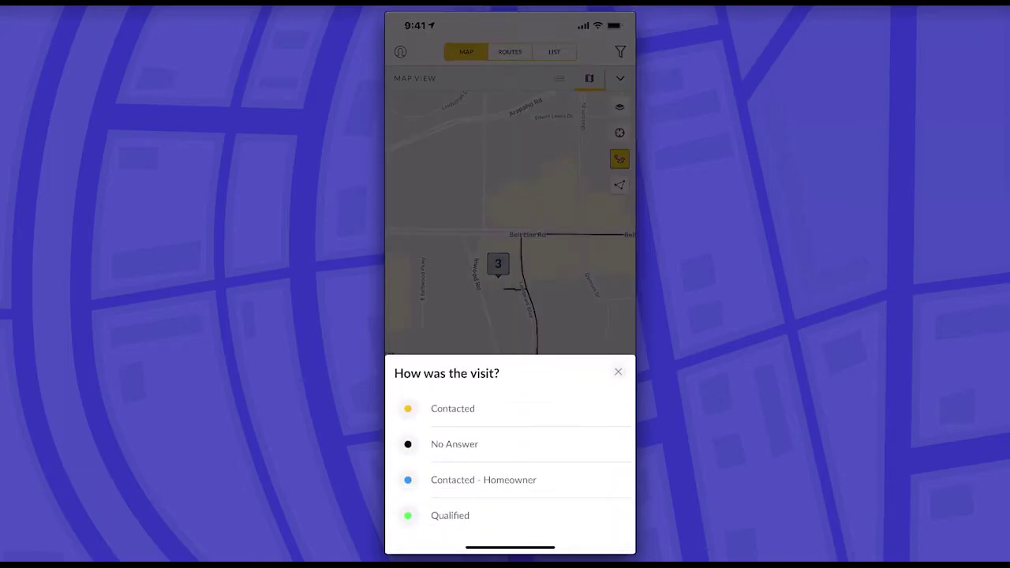
left_click(454, 444)
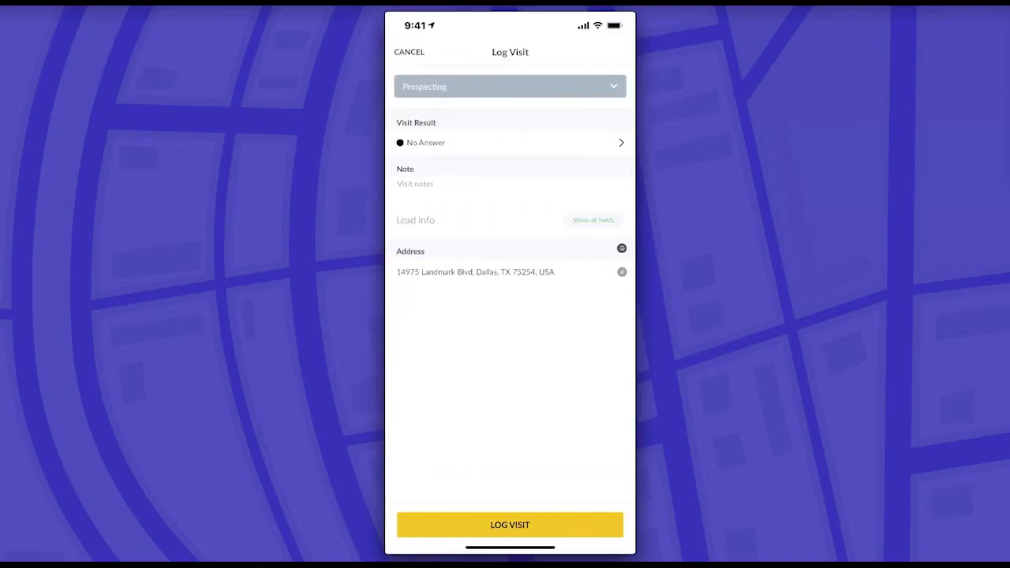
left_click(509, 524)
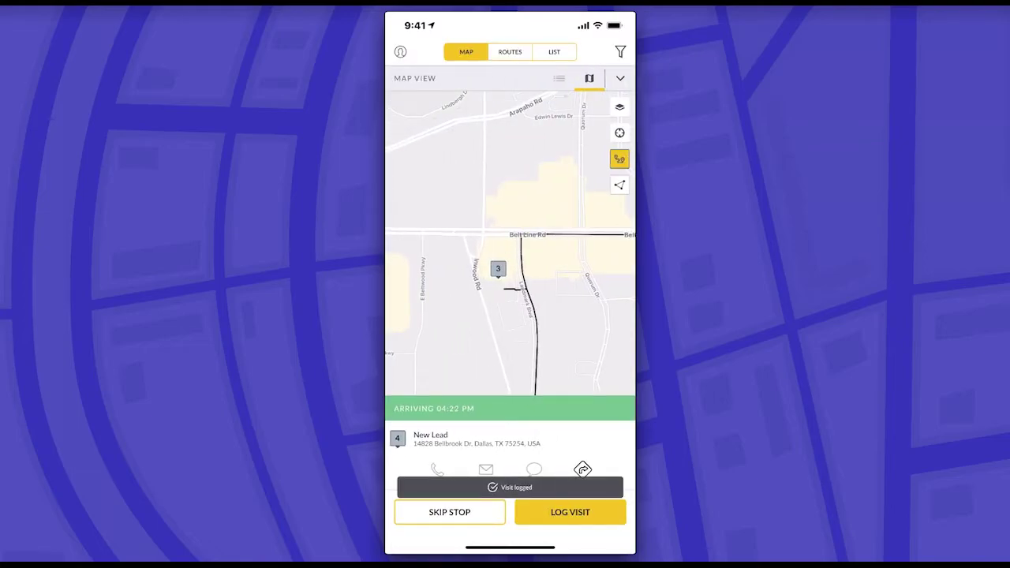
left_click(558, 78)
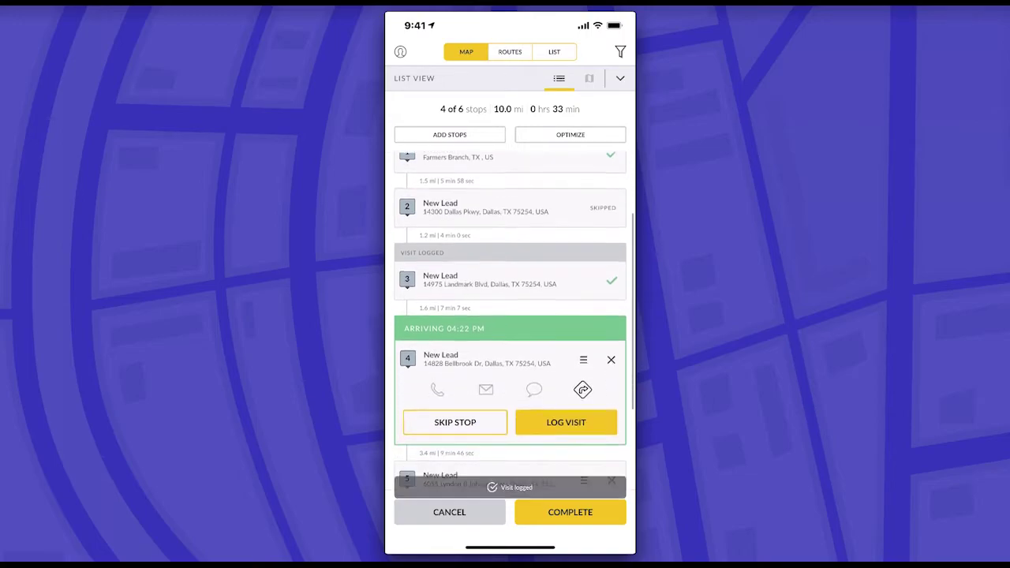
Record No Answer for stop 4, then skip stops 5 and 6, completing the trip
left_click(566, 421)
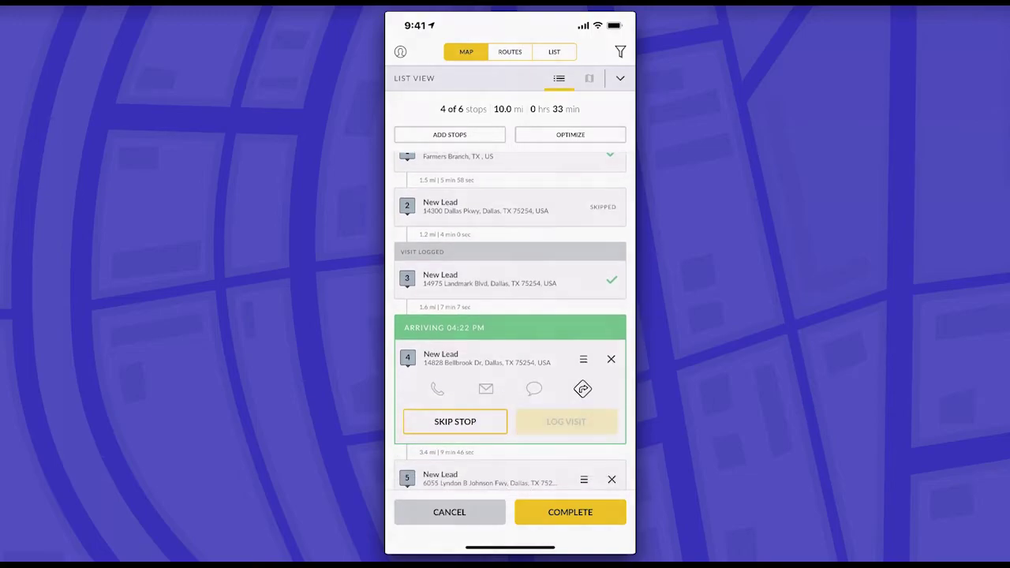
left_click(455, 444)
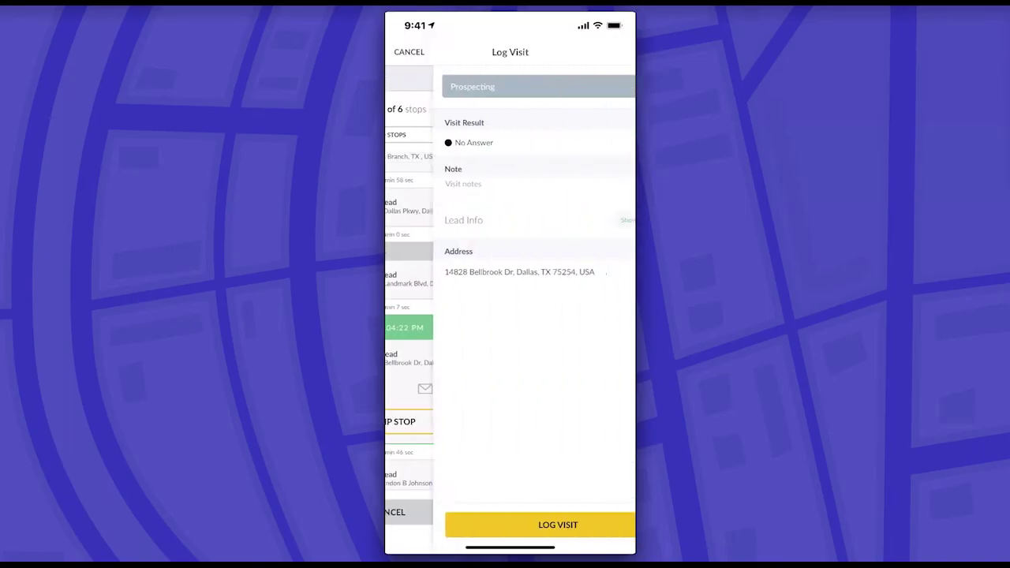
left_click(509, 525)
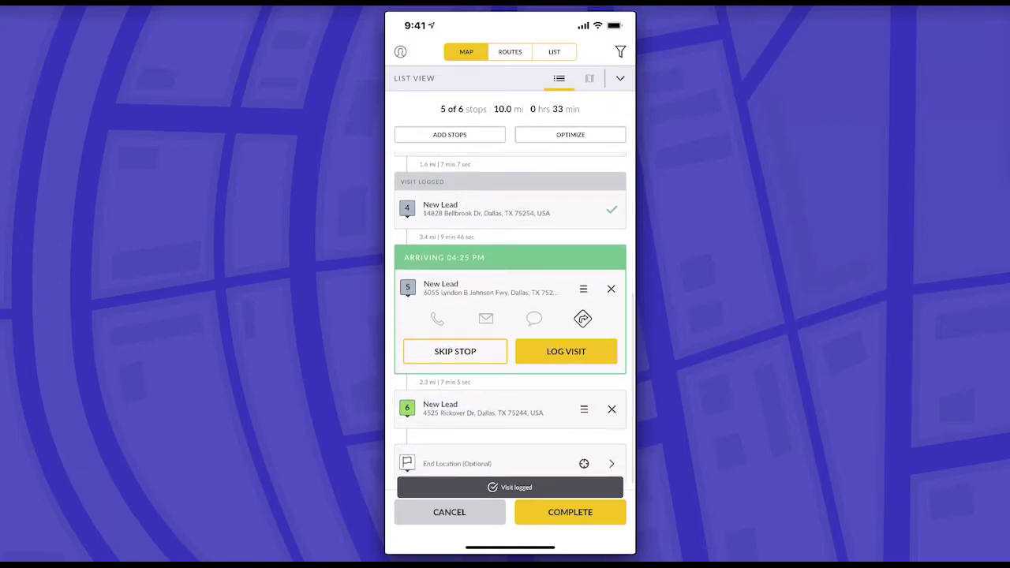
left_click(455, 351)
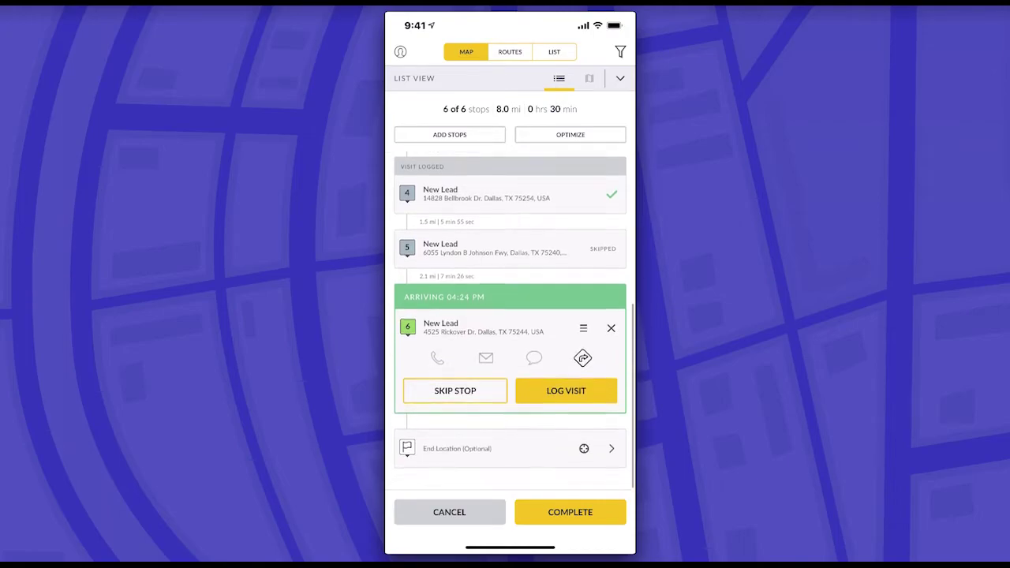
left_click(454, 397)
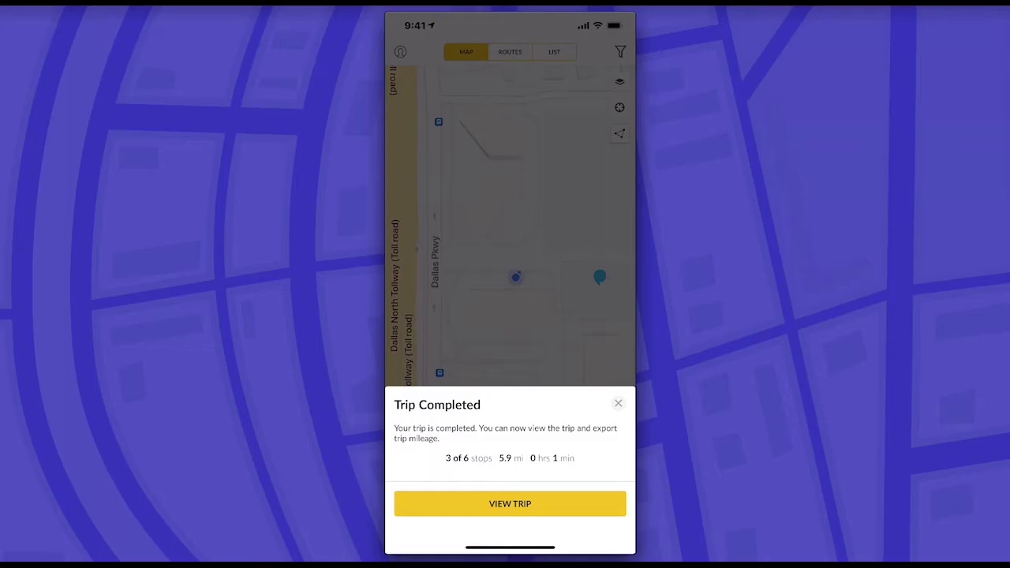
Review the trip details, export the trip mileage, and close back to the map
left_click(509, 503)
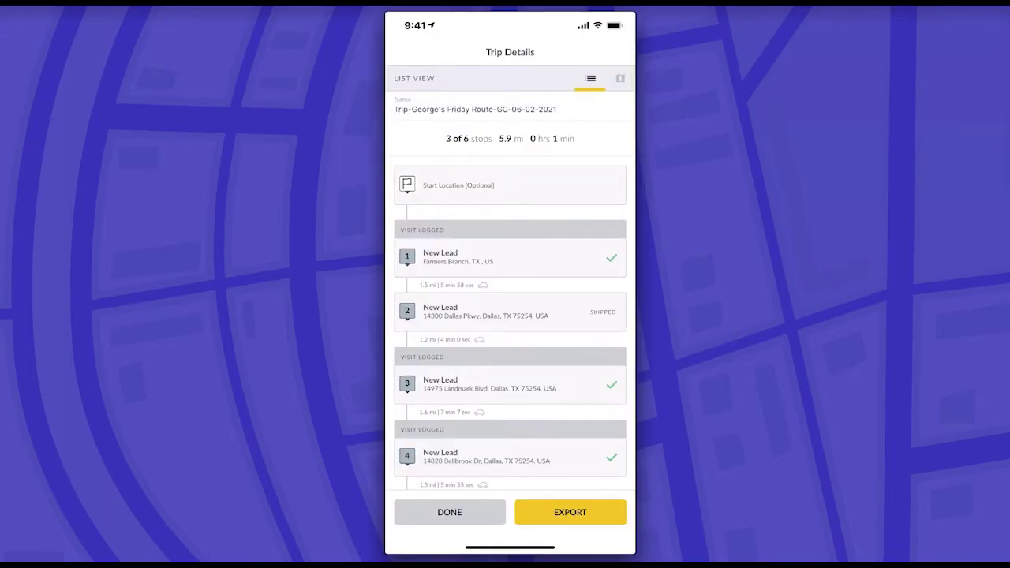
scroll(510, 324, "down", 5)
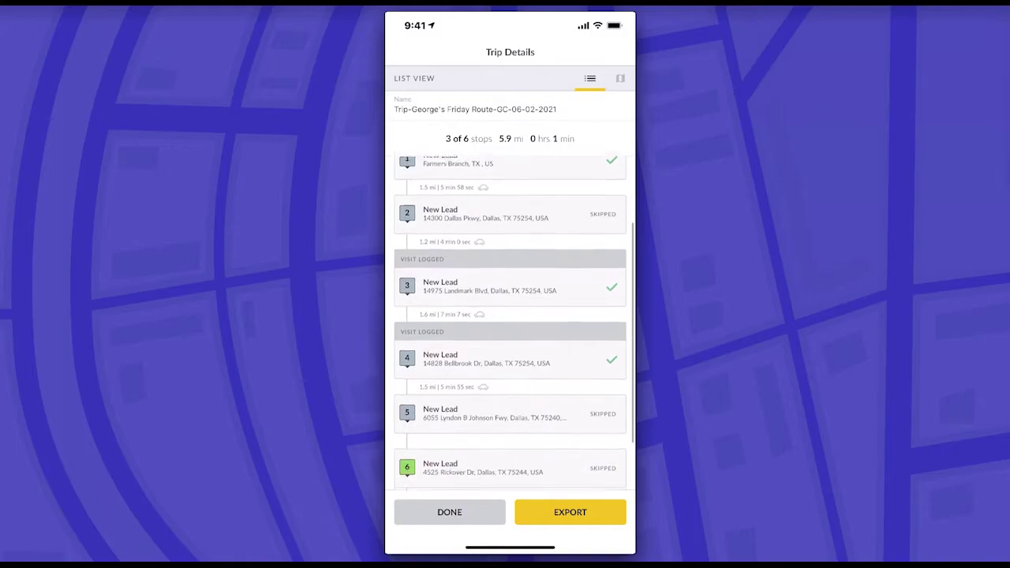
scroll(509, 324, "down", 2)
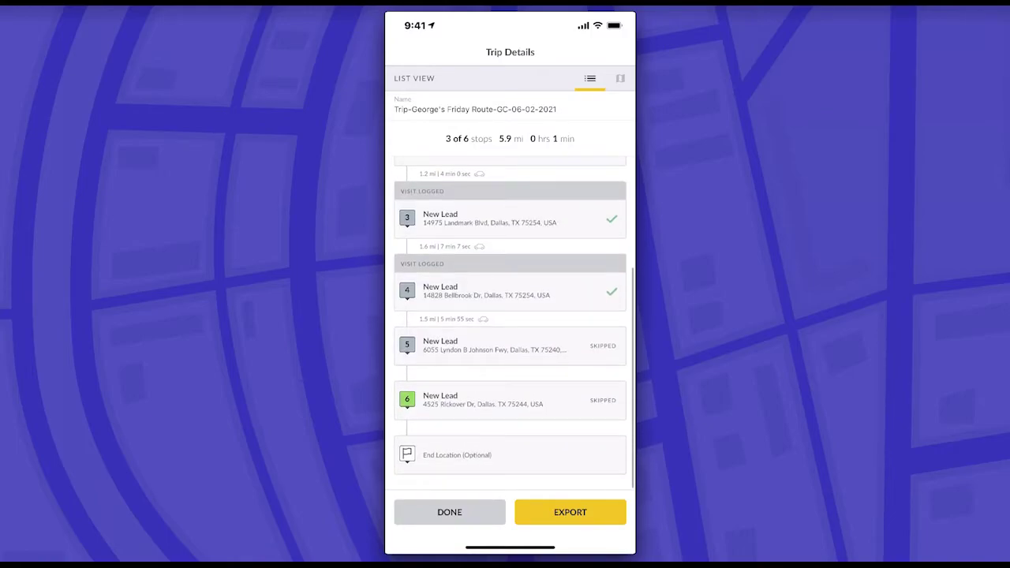
left_click(570, 512)
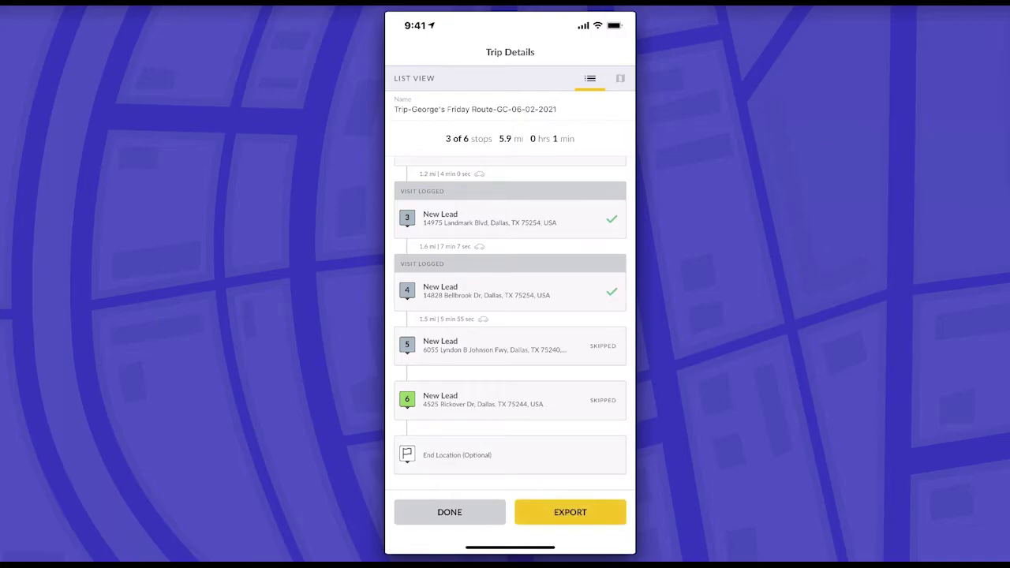
left_click(450, 512)
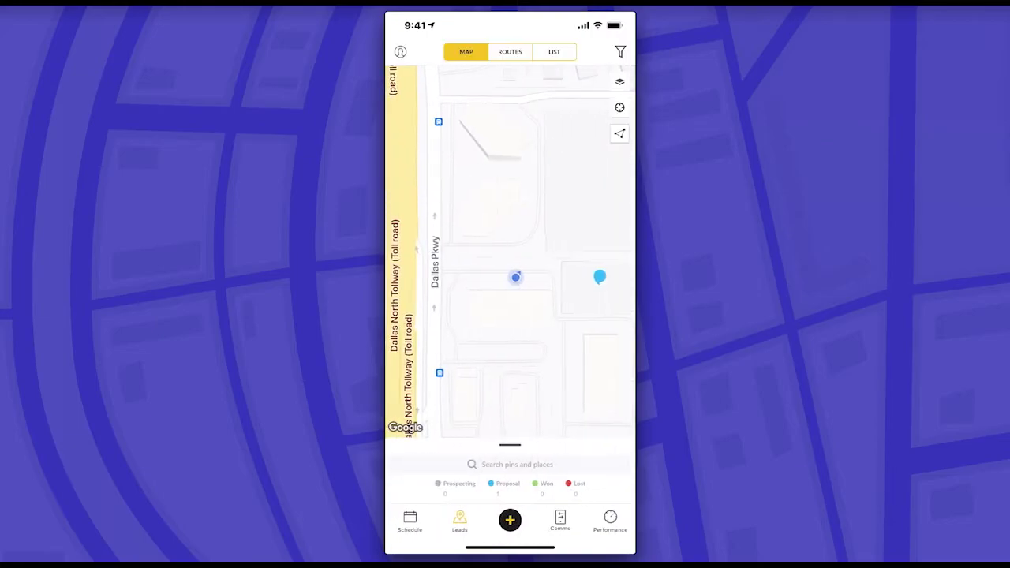